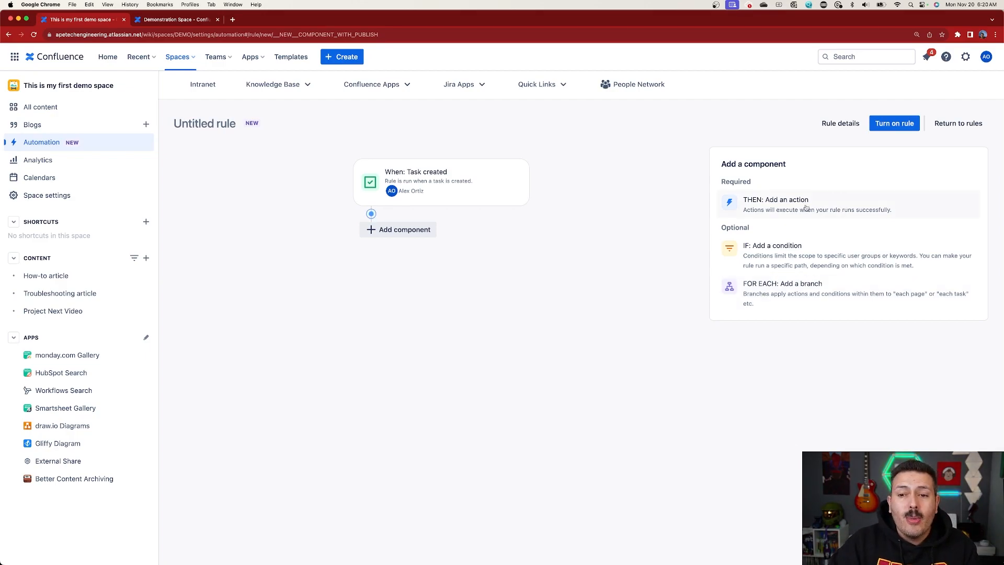
# Add a Create issue in Jira action to the rule and connect it to the apetechengineering Jira site.
pyautogui.click(806, 207)
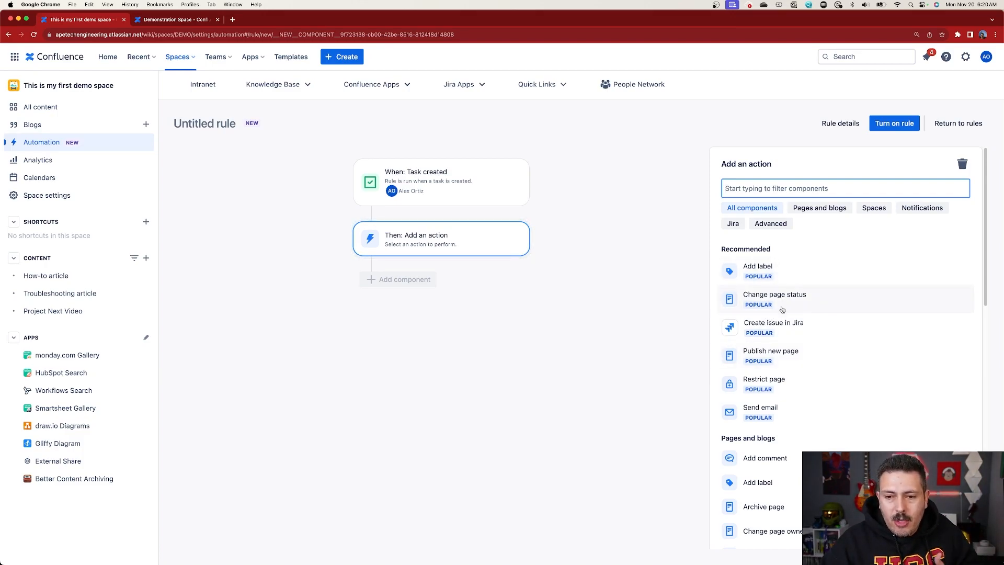
pyautogui.scroll(-3, 787, 314)
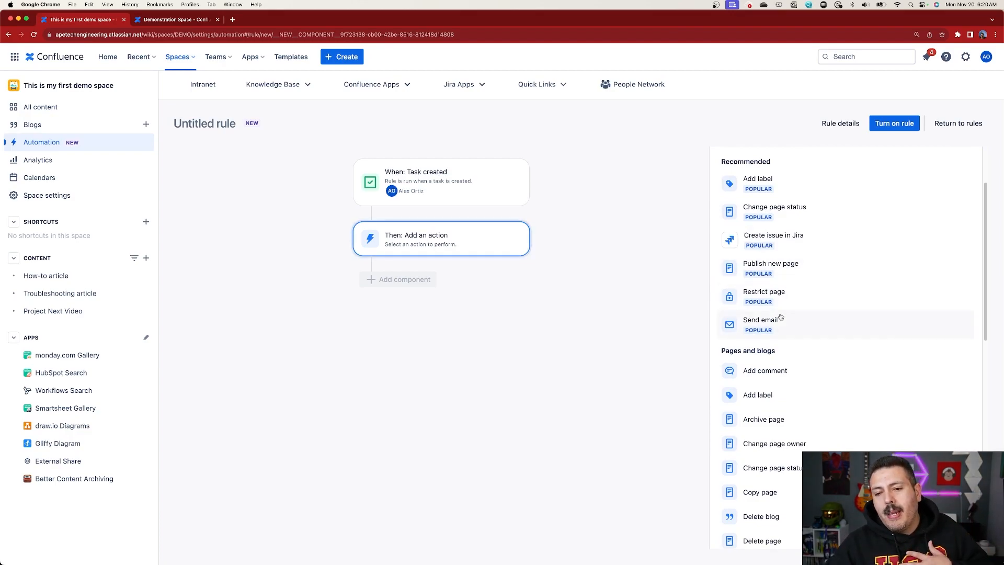
pyautogui.scroll(-5, 763, 336)
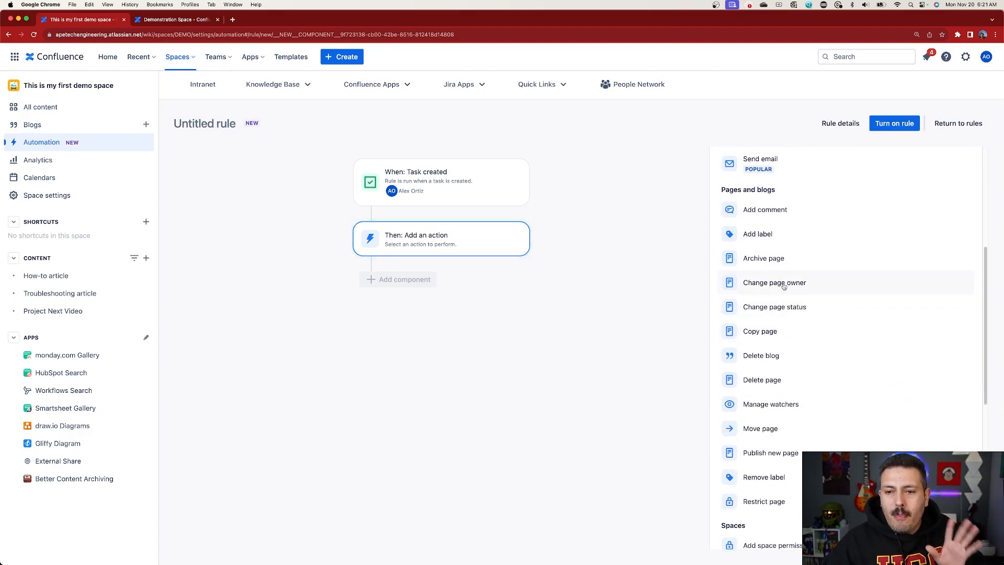
pyautogui.scroll(-8, 784, 289)
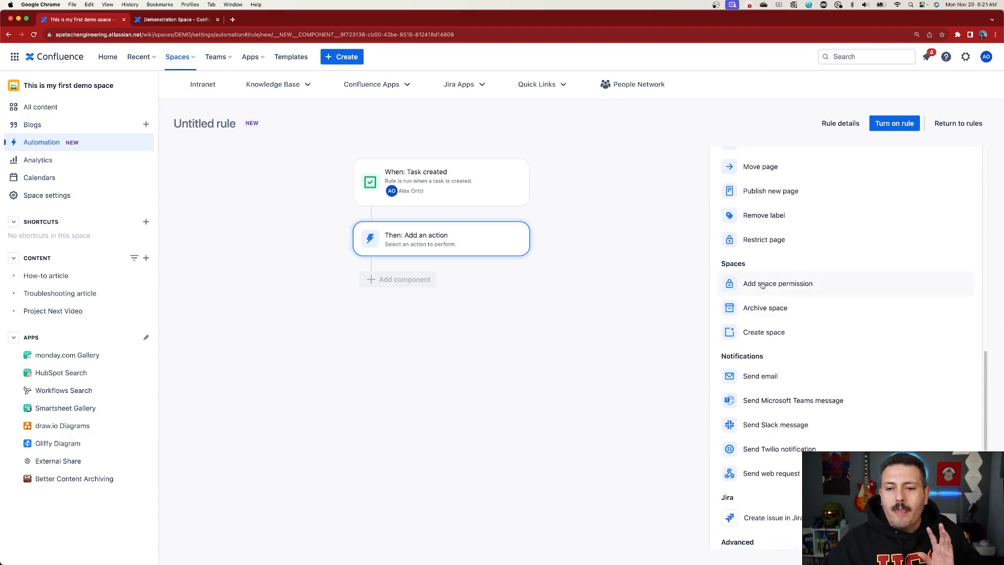
pyautogui.scroll(-3, 742, 313)
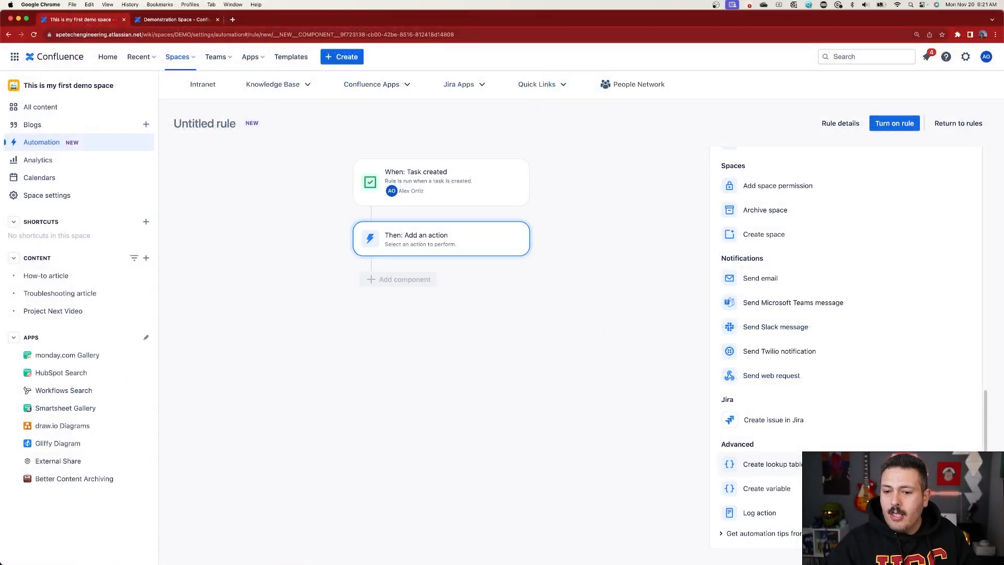
pyautogui.scroll(15, 795, 496)
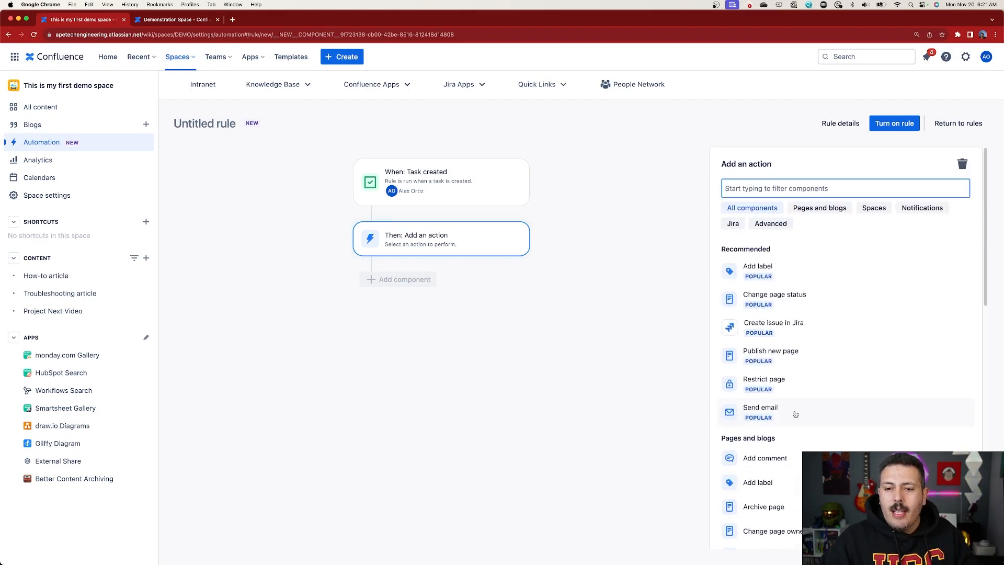
pyautogui.click(790, 329)
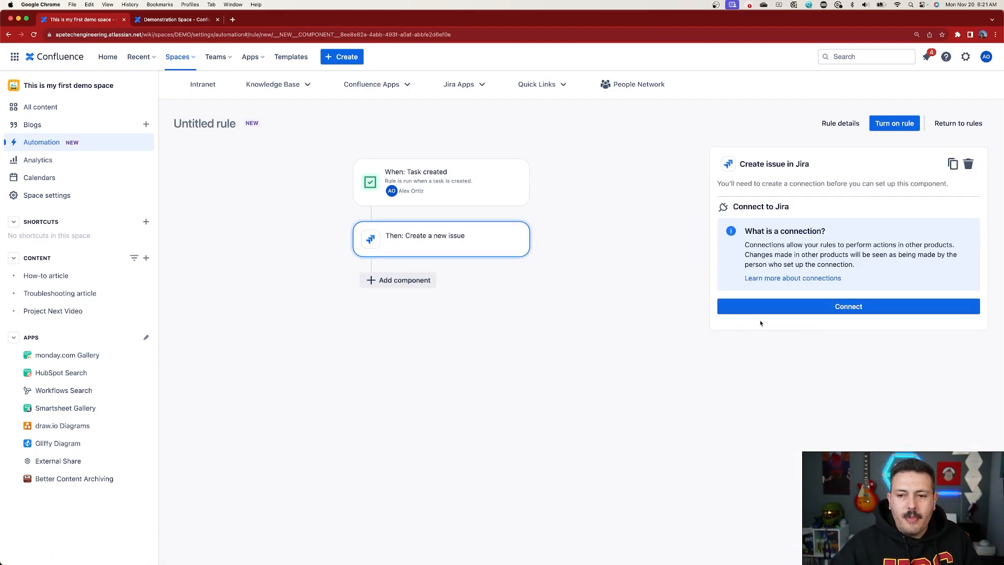
pyautogui.click(799, 308)
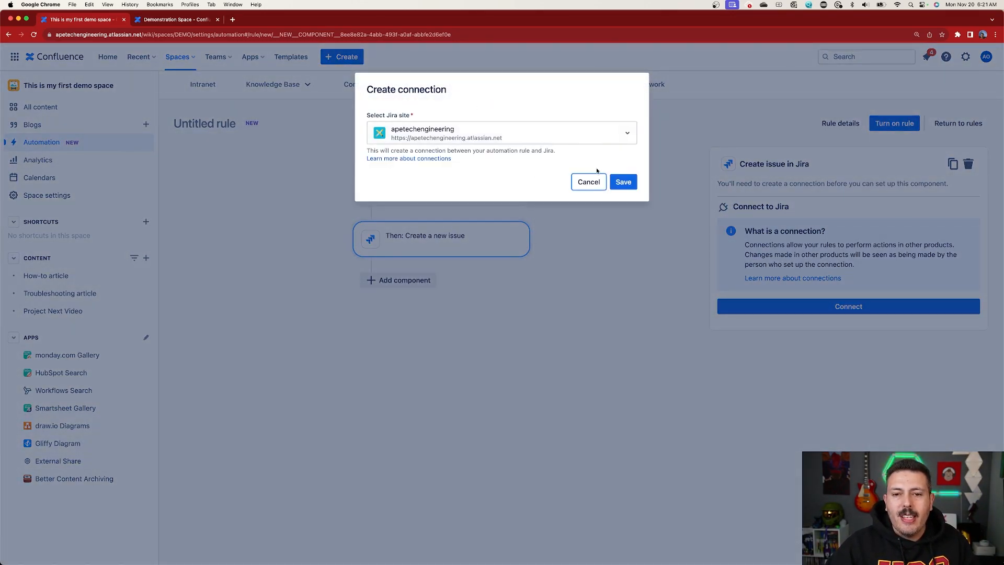
pyautogui.click(622, 182)
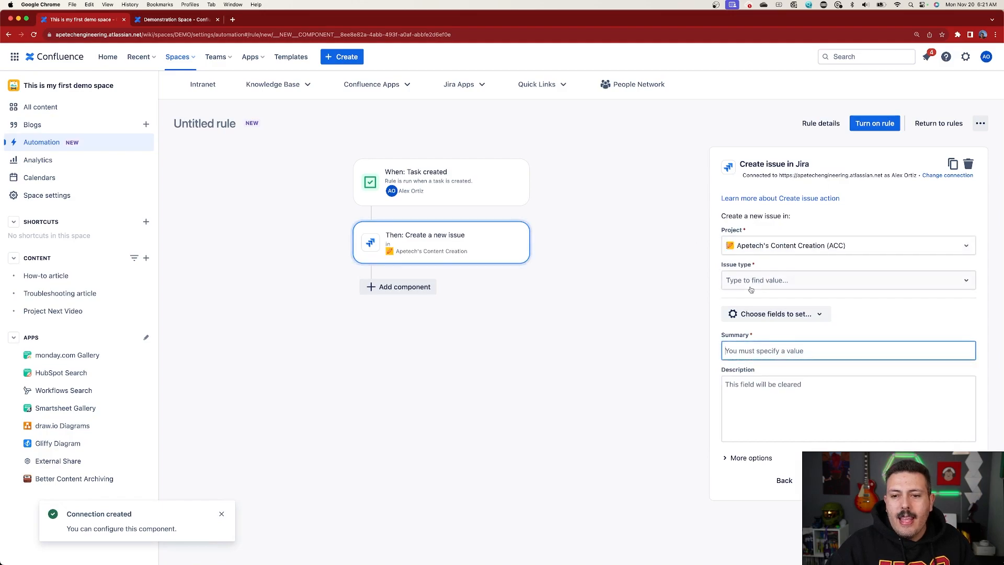
# Set the new issue's project to the one with key DD and its issue type to Task.
pyautogui.click(787, 248)
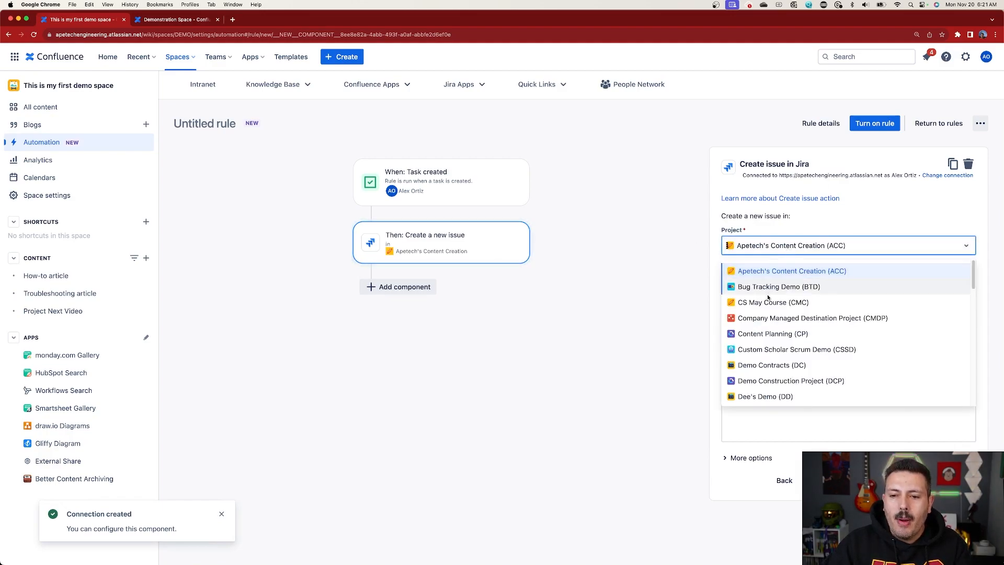
pyautogui.click(765, 397)
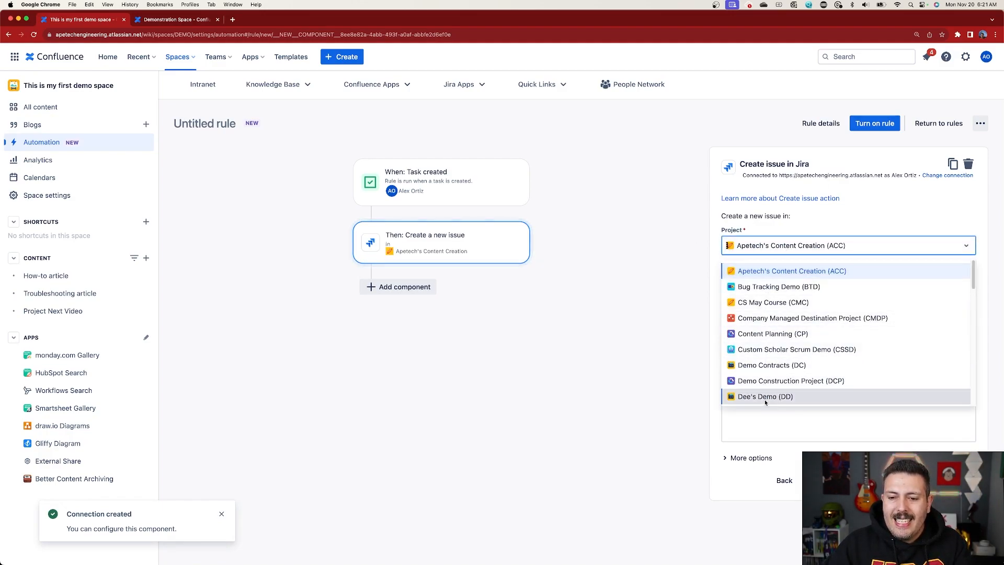
pyautogui.click(770, 282)
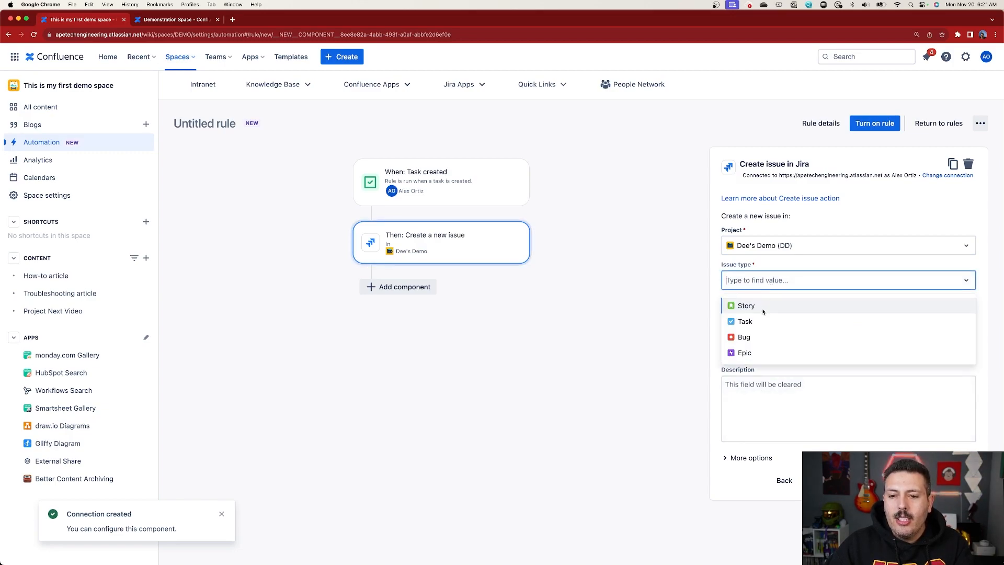
pyautogui.click(761, 321)
# Fill in the issue summary with "A task for" followed by the assignee's first name.
pyautogui.click(785, 354)
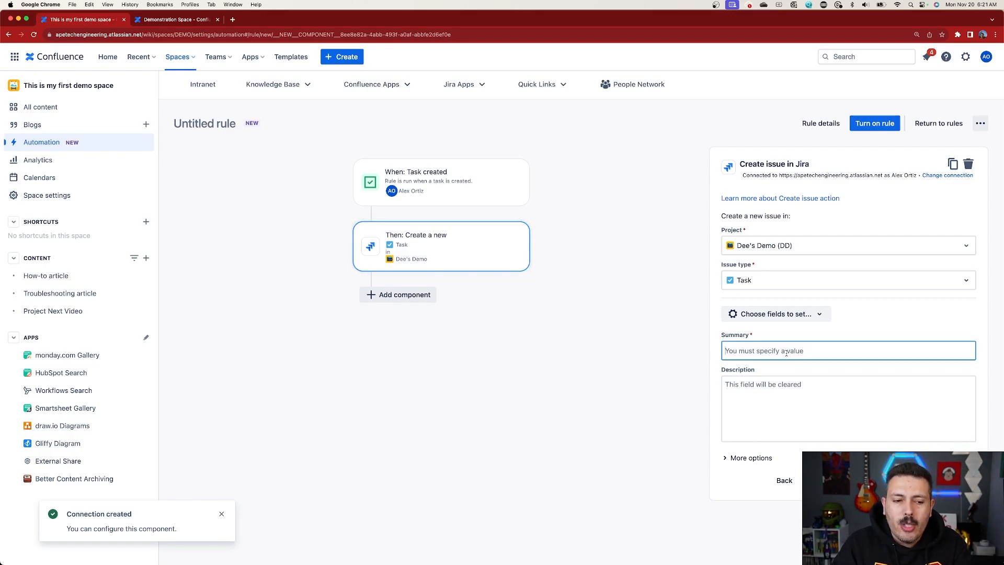
pyautogui.write('A')
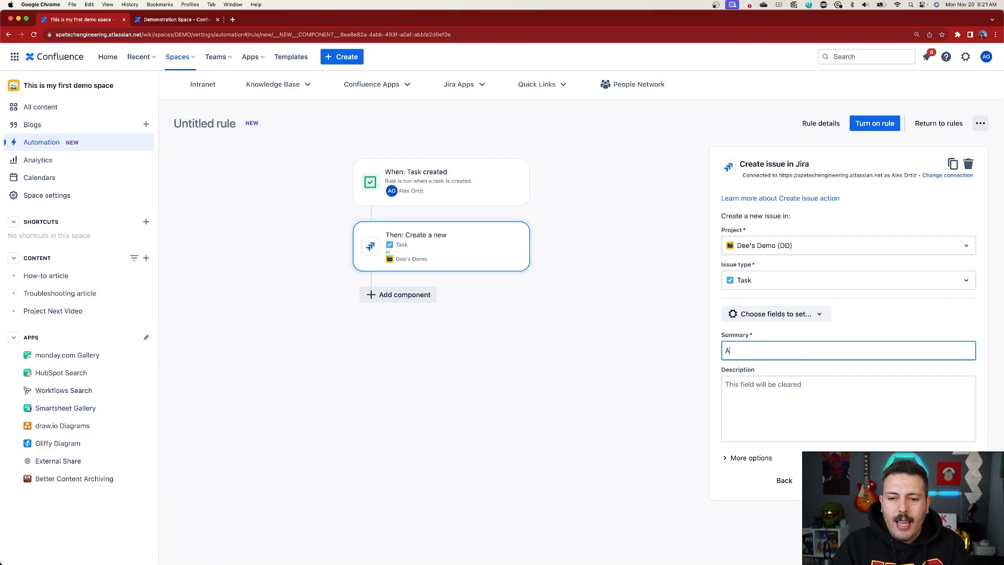
pyautogui.write(' task for Alex')
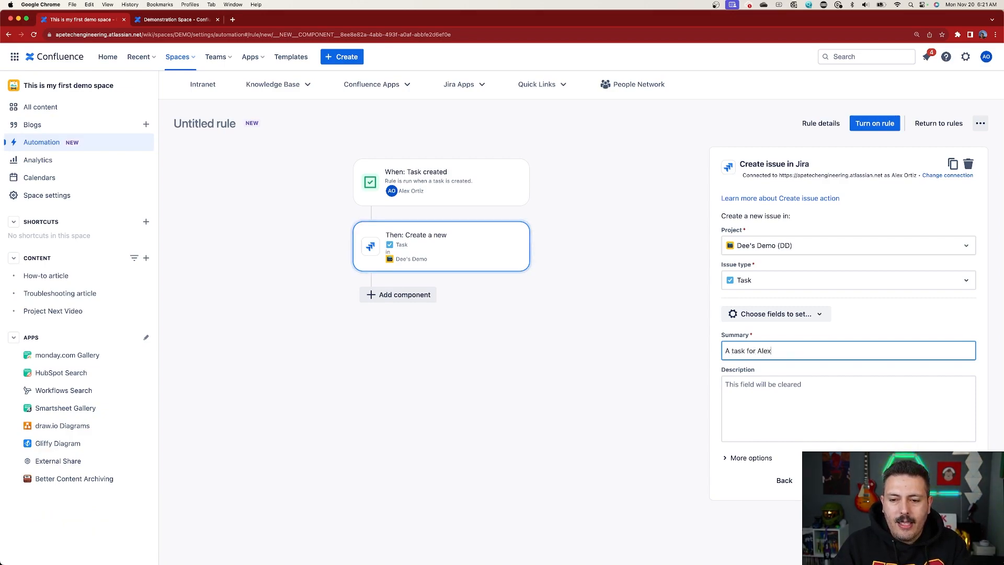
# Include the Assignee and Due date fields in the action and assign the issue to the rule owner.
pyautogui.click(796, 315)
pyautogui.click(761, 424)
pyautogui.click(761, 443)
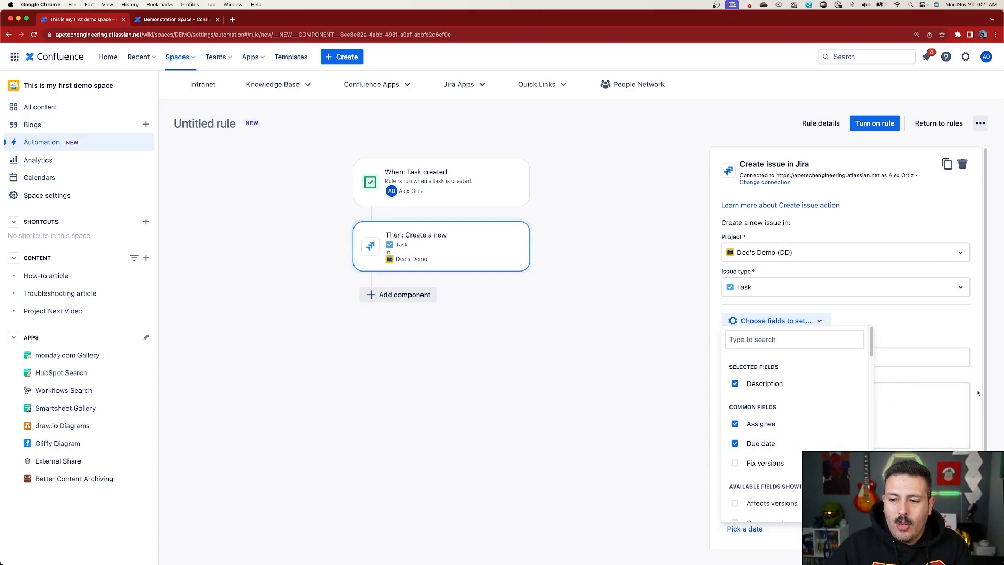
pyautogui.click(911, 417)
pyautogui.click(755, 480)
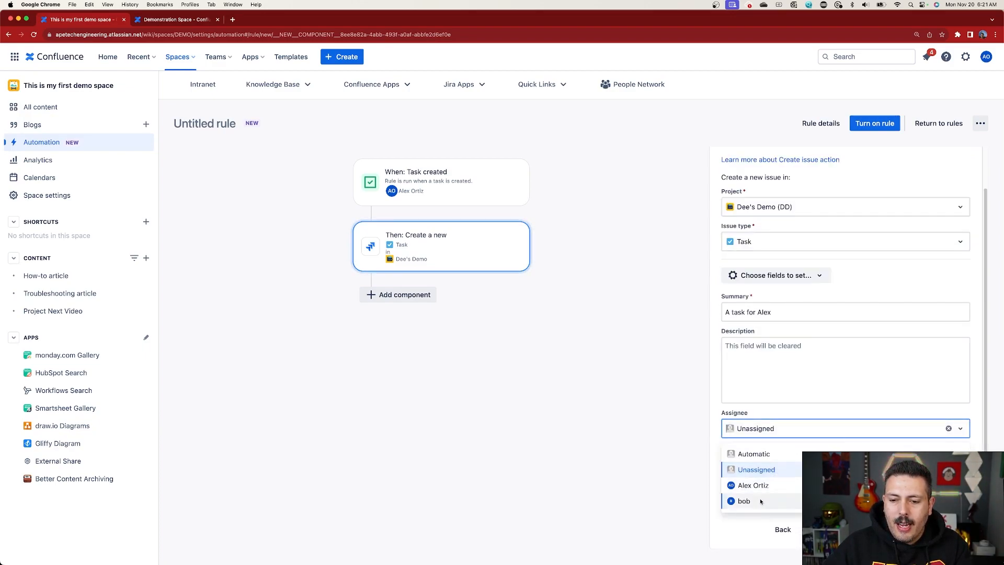
pyautogui.click(763, 484)
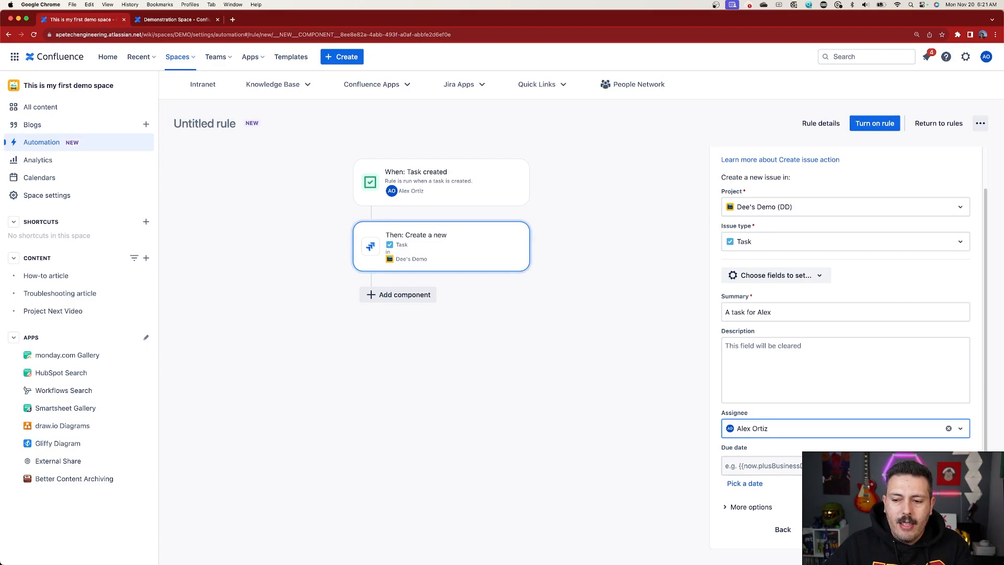
pyautogui.click(726, 465)
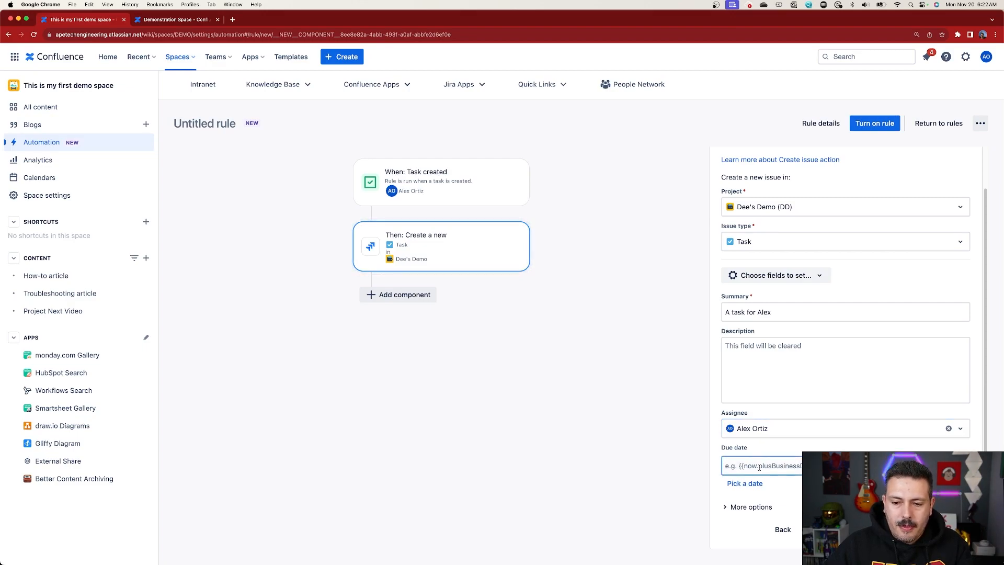
pyautogui.write('{{')
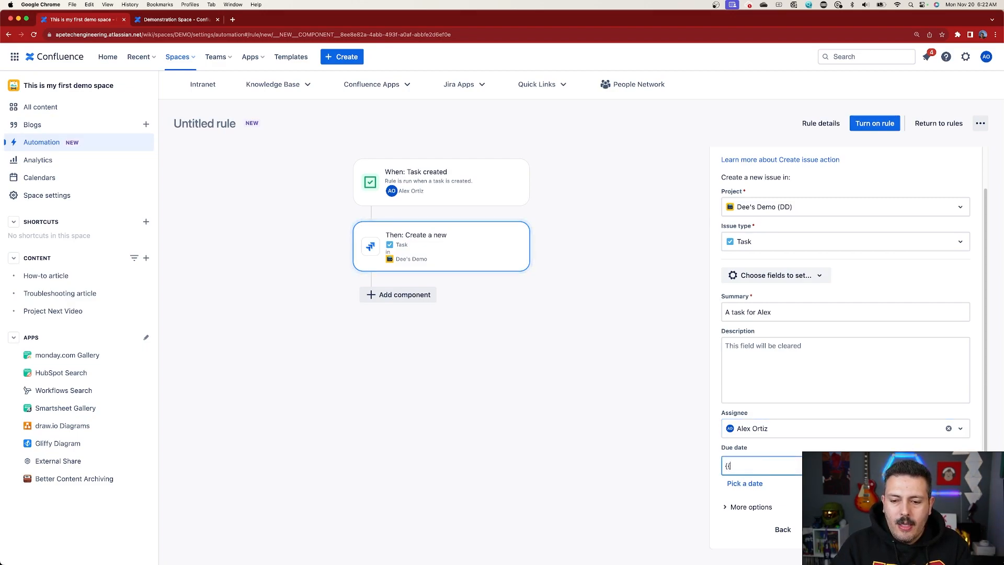
pyautogui.write('now.plusBusiness')
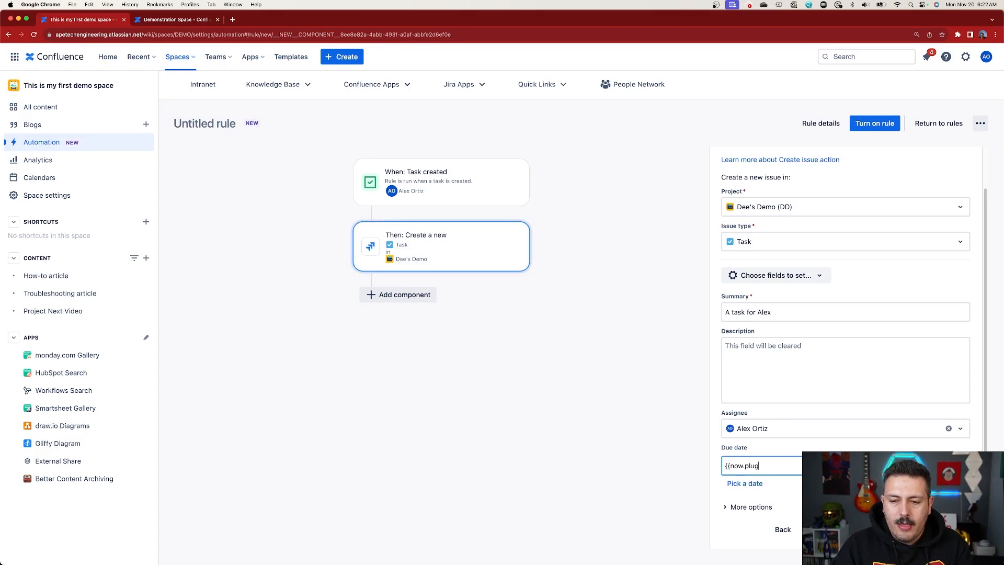
pyautogui.write('Days')
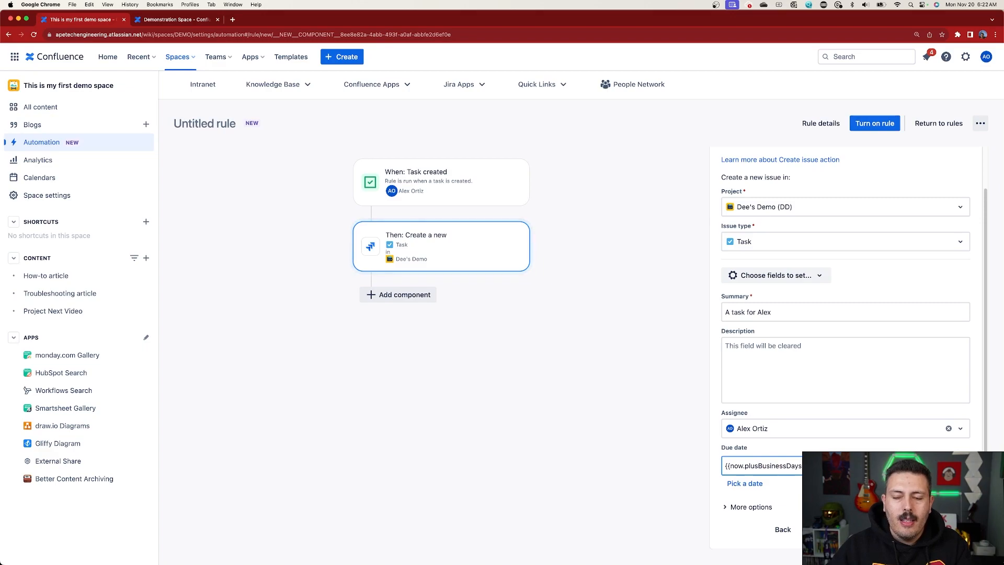
# Copy the due date expression {{now.plusBusinessDays(5)}} from the Demonstration Space rule into this action's due date, and confirm the action.
pyautogui.click(176, 19)
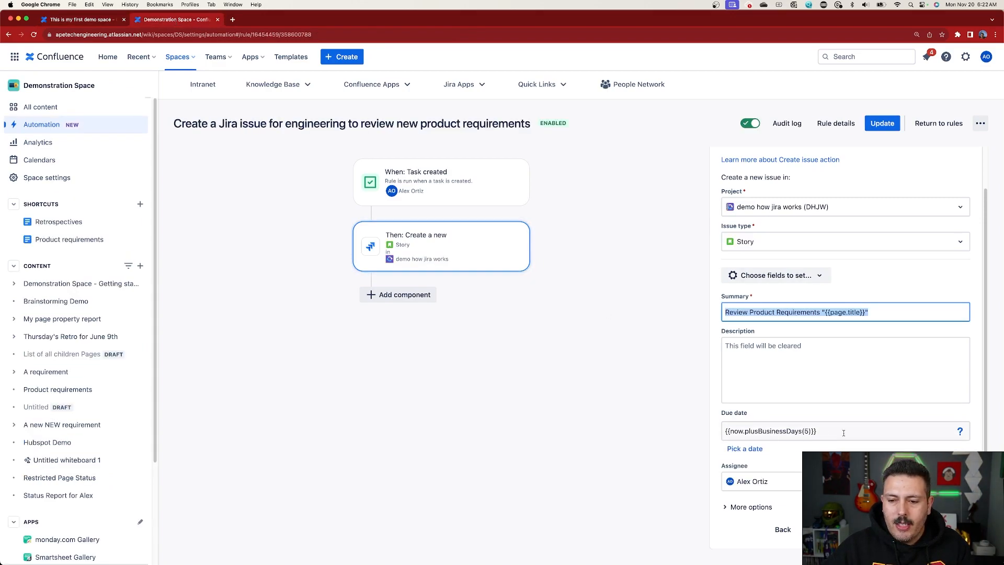
pyautogui.moveTo(819, 437); pyautogui.dragTo(713, 431)
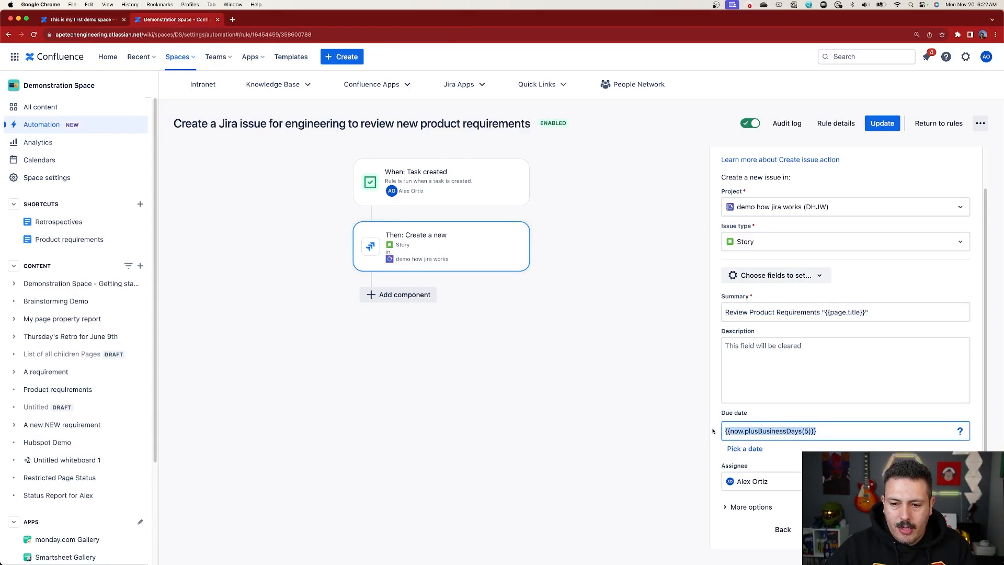
pyautogui.press('super+c')
pyautogui.click(83, 21)
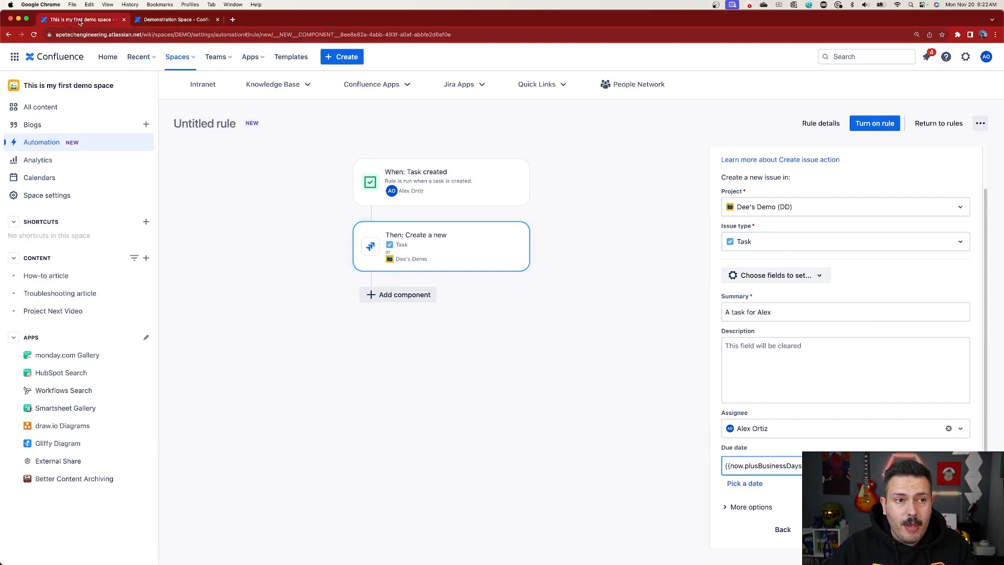
pyautogui.moveTo(823, 467); pyautogui.dragTo(706, 469)
pyautogui.press('super+v')
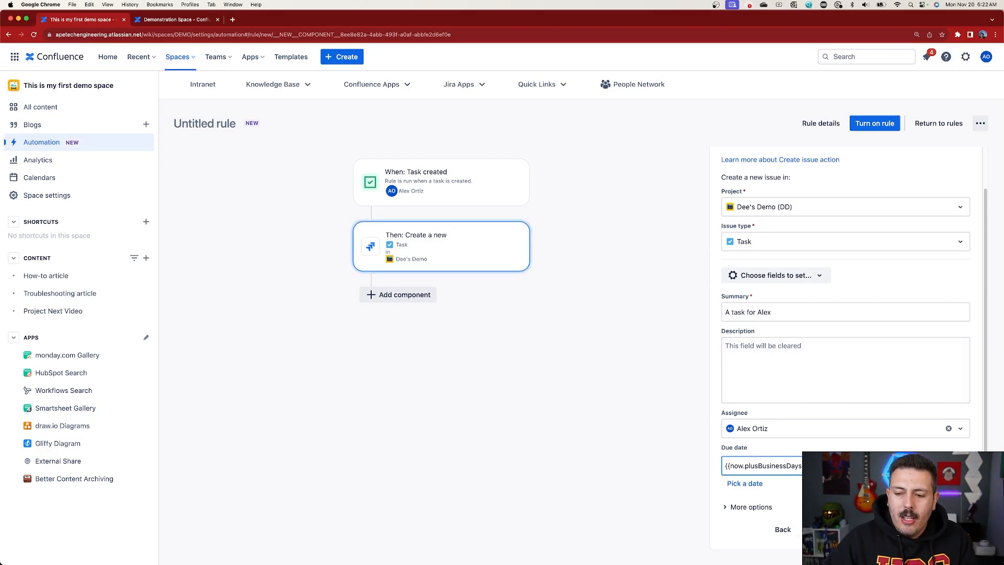
pyautogui.click(908, 529)
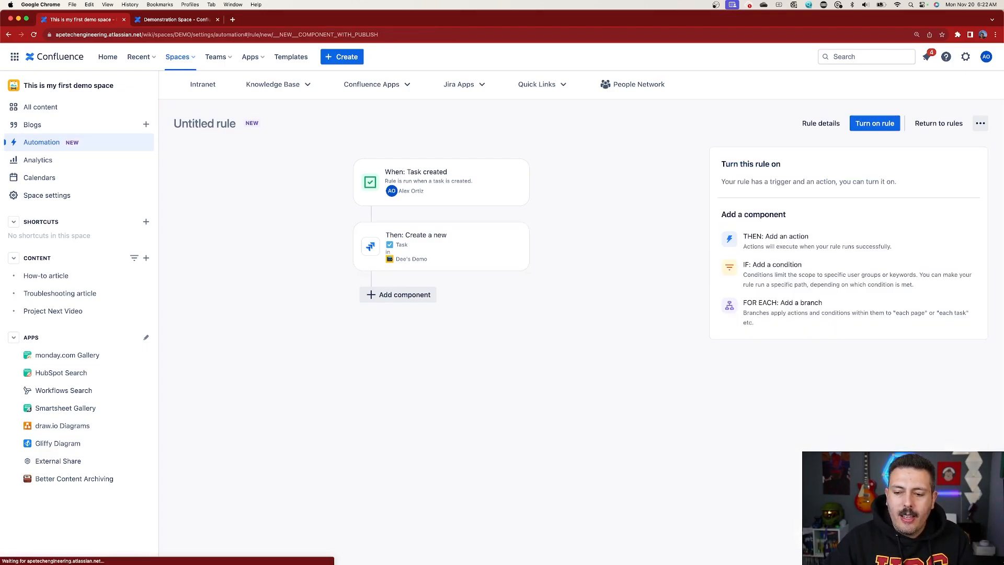
# Name the rule "Create Jira Task from Confluence Task" and turn it on.
pyautogui.click(876, 128)
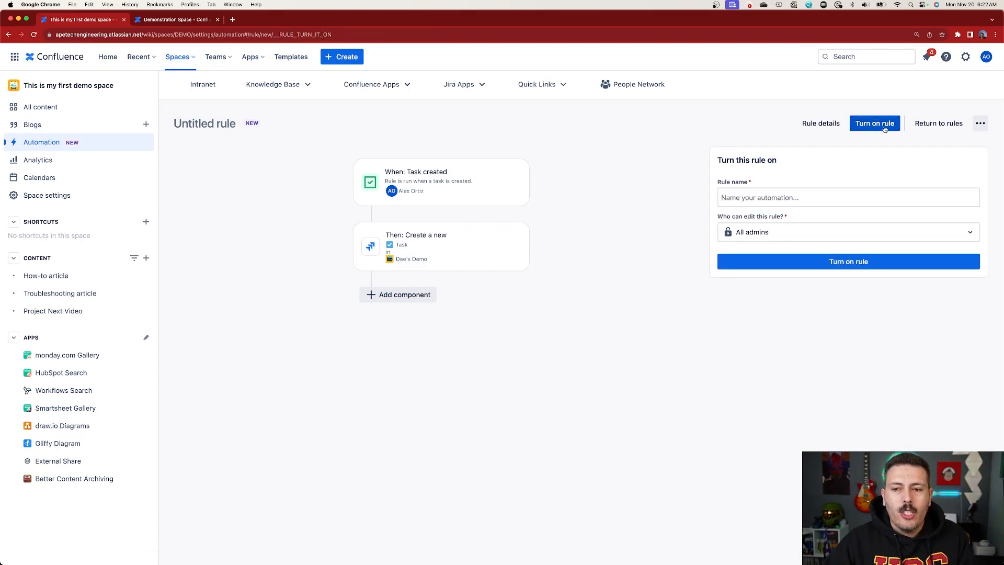
pyautogui.click(767, 199)
pyautogui.write('Create Jira Task ')
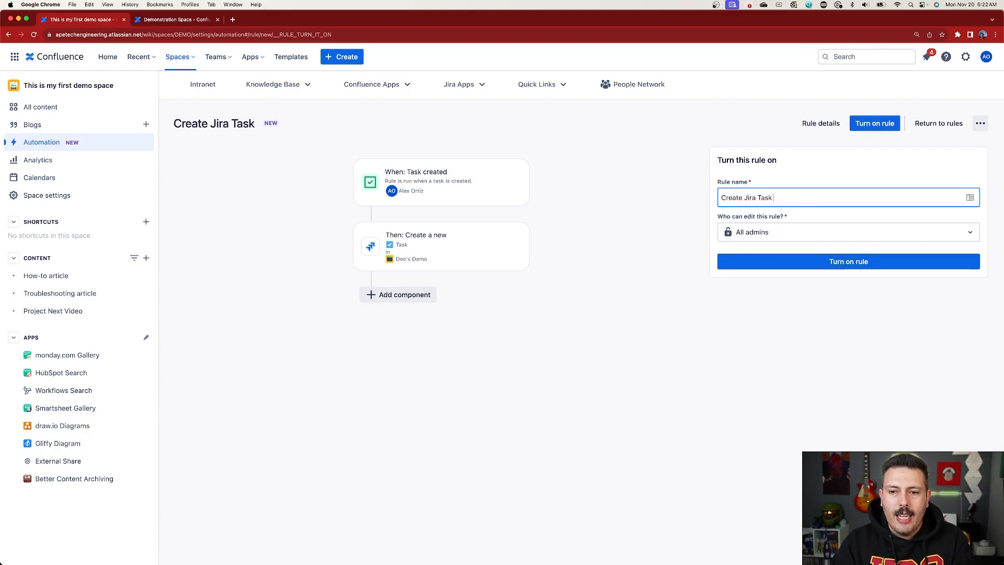
pyautogui.write('from Confluence Task')
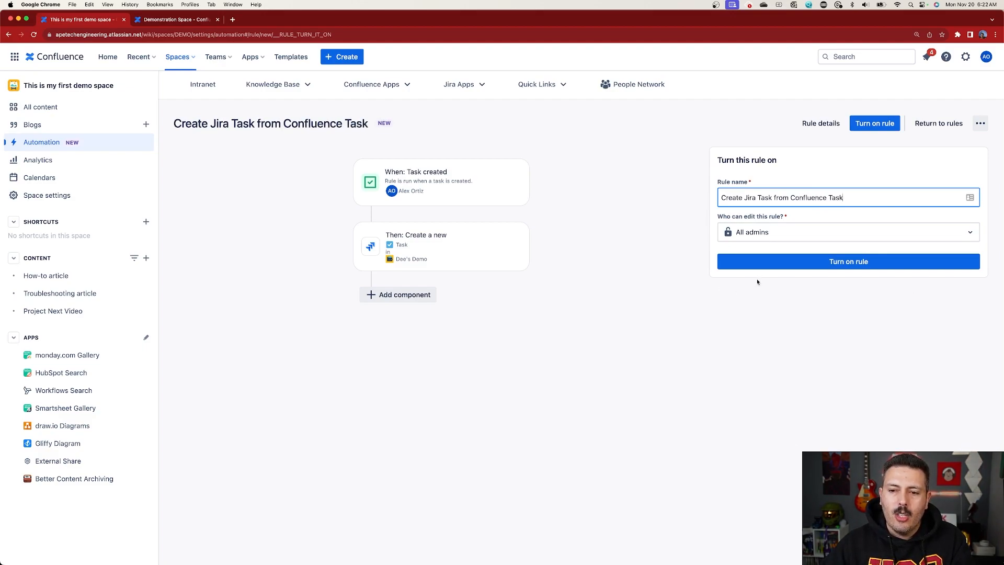
pyautogui.click(789, 265)
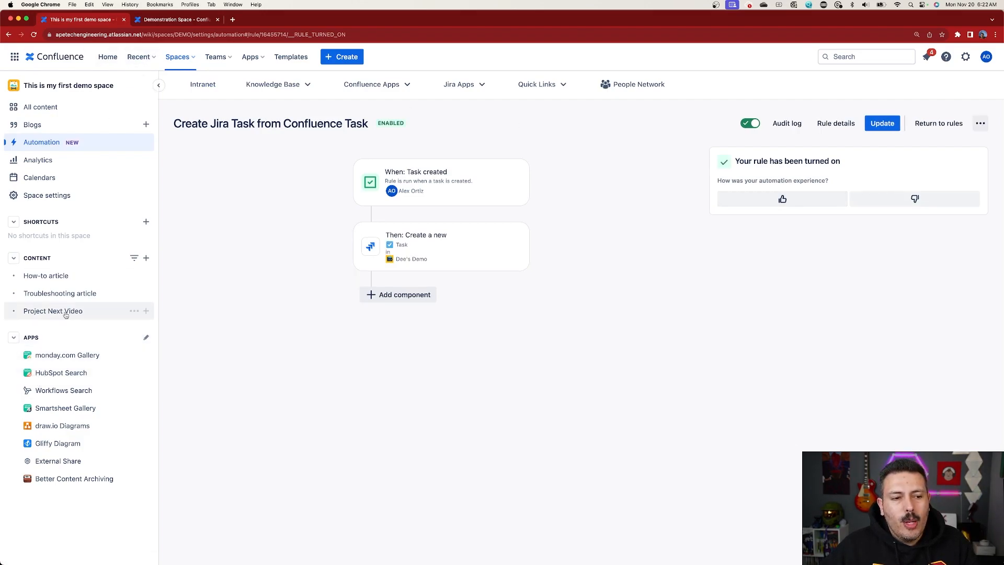
# Create a new page in the space titled "Demonstrating Tasks in Jira with Automation in Confluence".
pyautogui.click(148, 259)
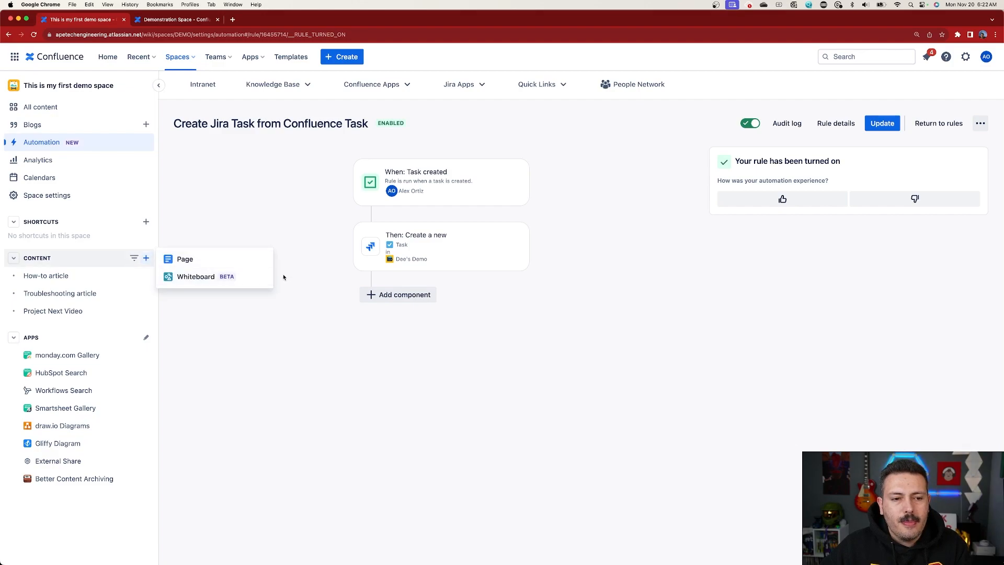
pyautogui.click(198, 260)
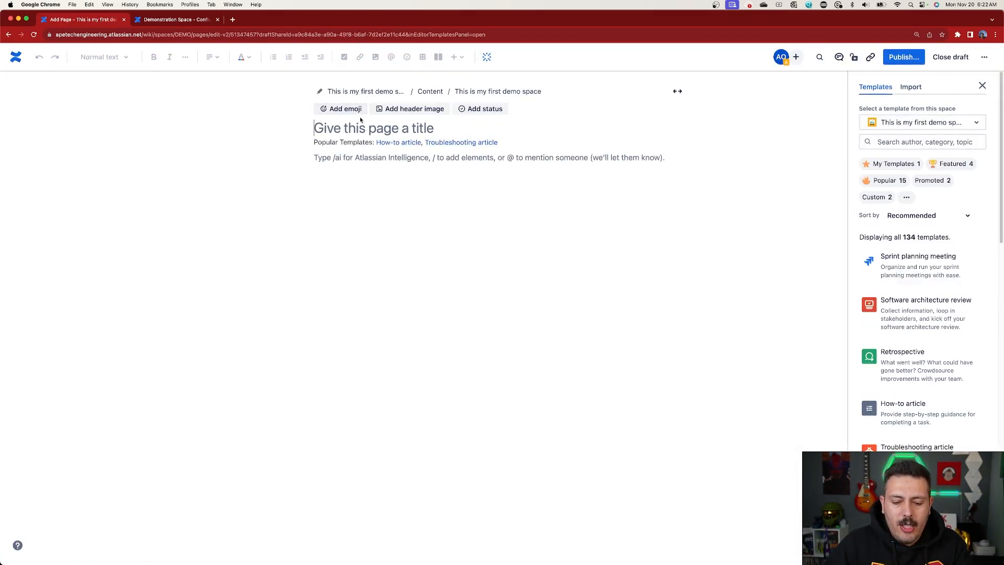
pyautogui.write('Demonstrati')
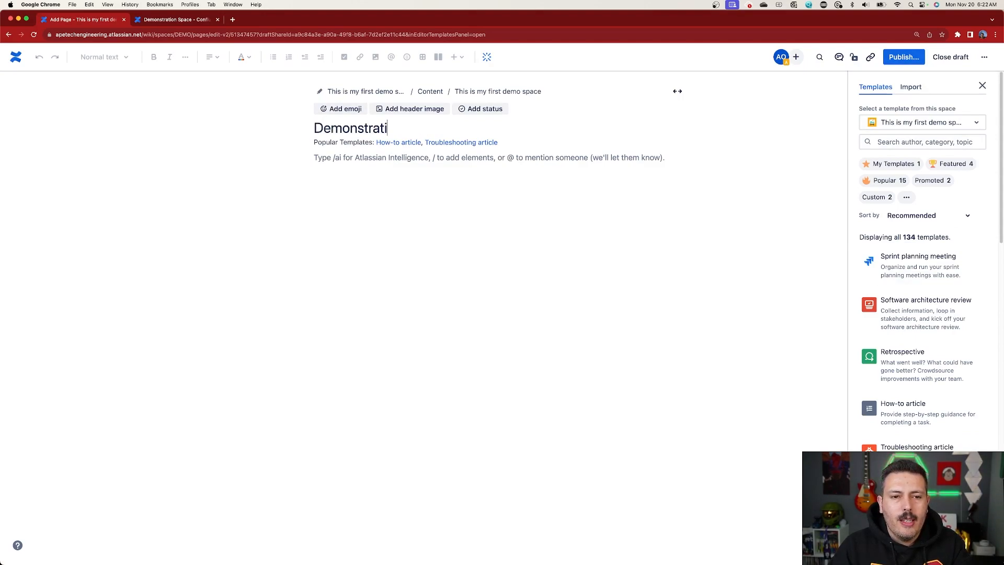
pyautogui.write('ng Tasks in ')
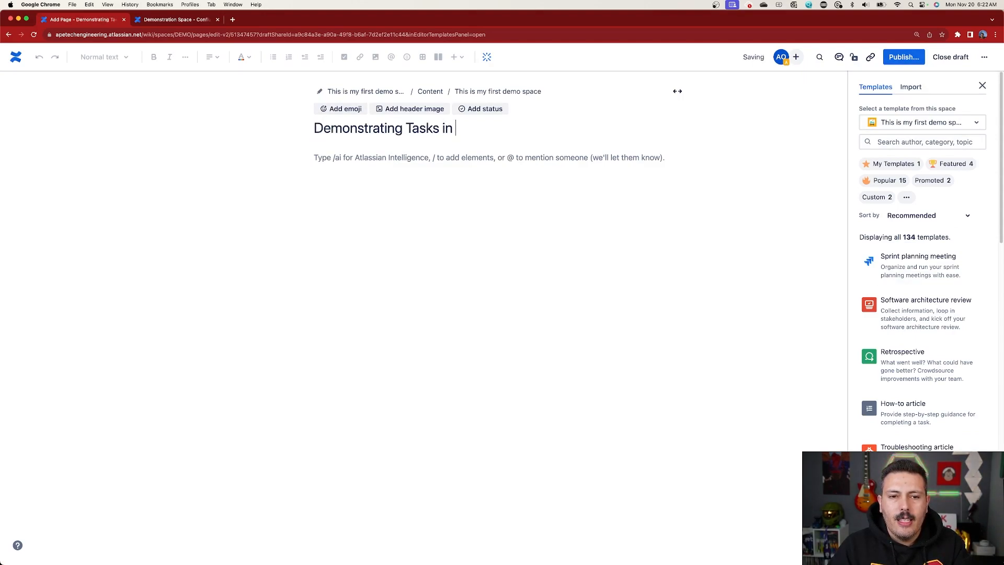
pyautogui.write('Jira with A')
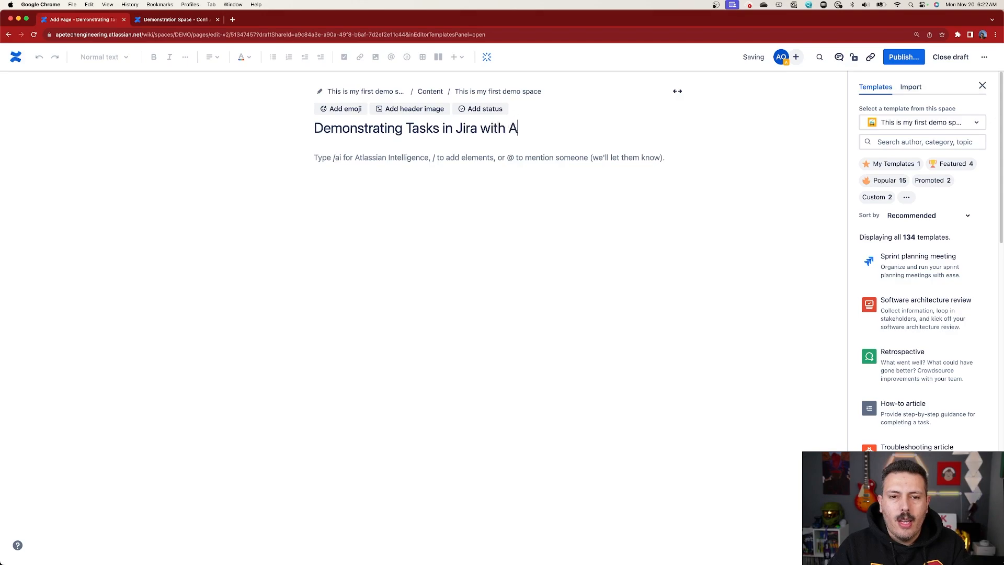
pyautogui.write('utomation in ')
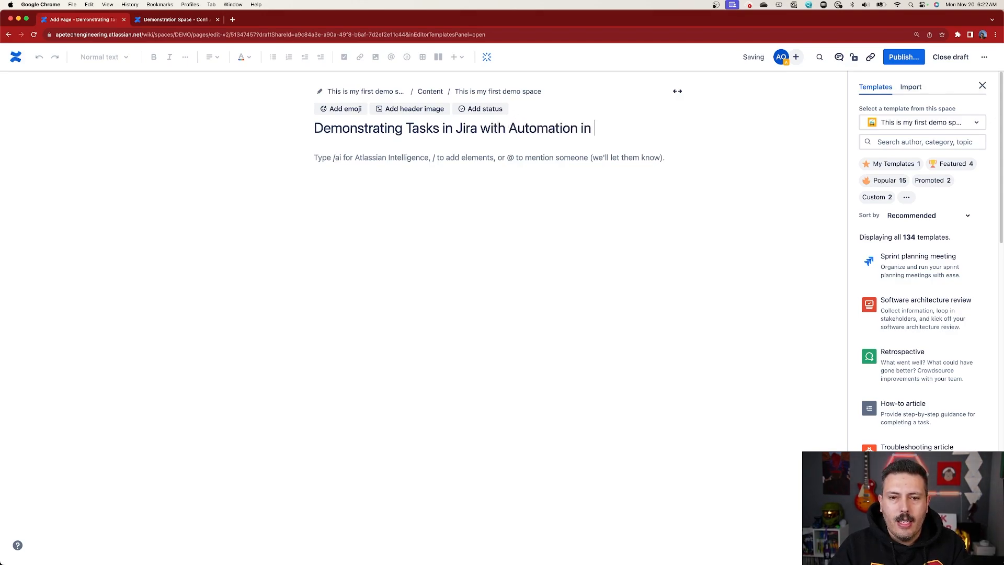
pyautogui.write('Confluence')
# Write "Hi," and "This is my super cool page." as the page body and publish the page.
pyautogui.click(394, 180)
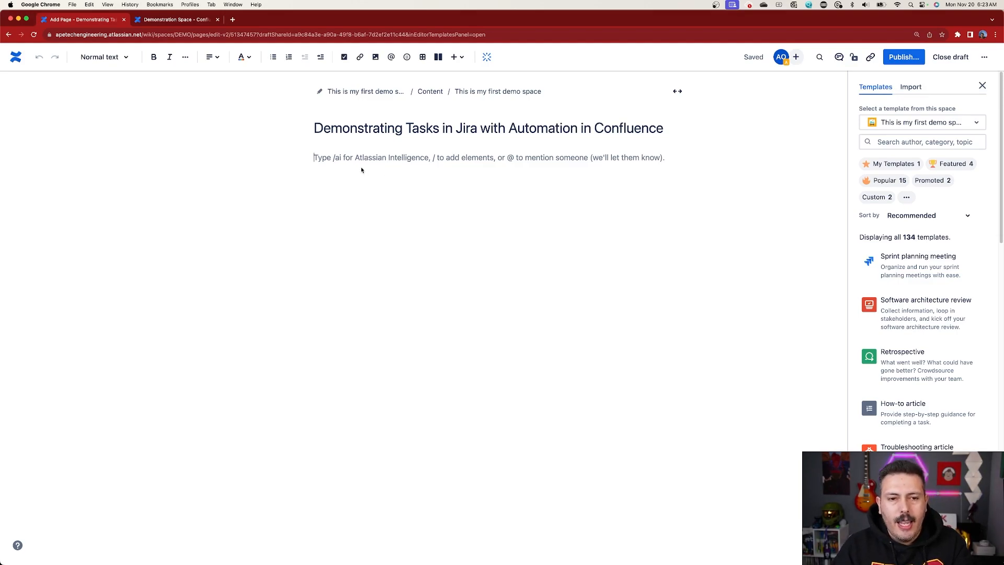
pyautogui.write('Hi,')
pyautogui.press('Return')
pyautogui.write('This is my super c')
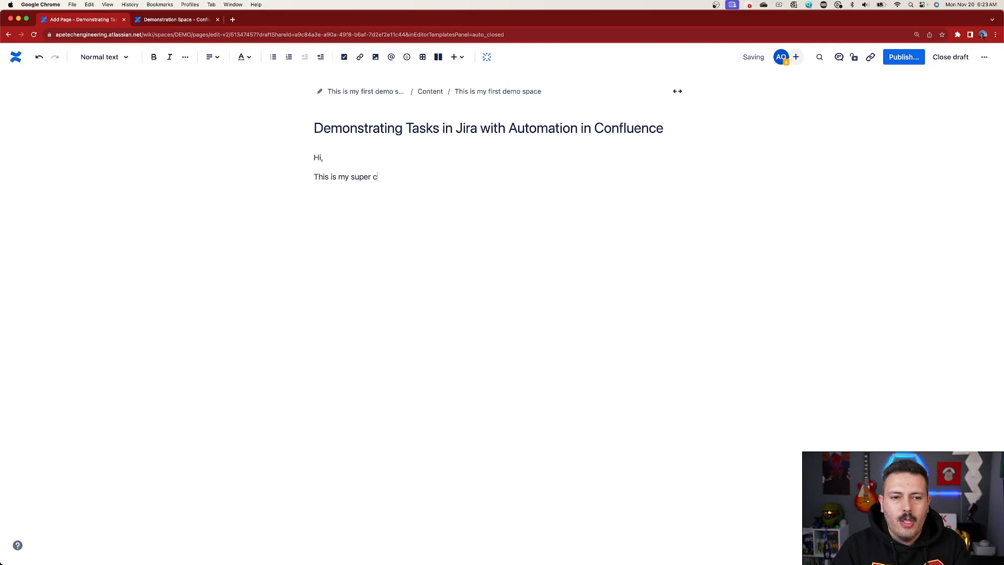
pyautogui.write('ool page.')
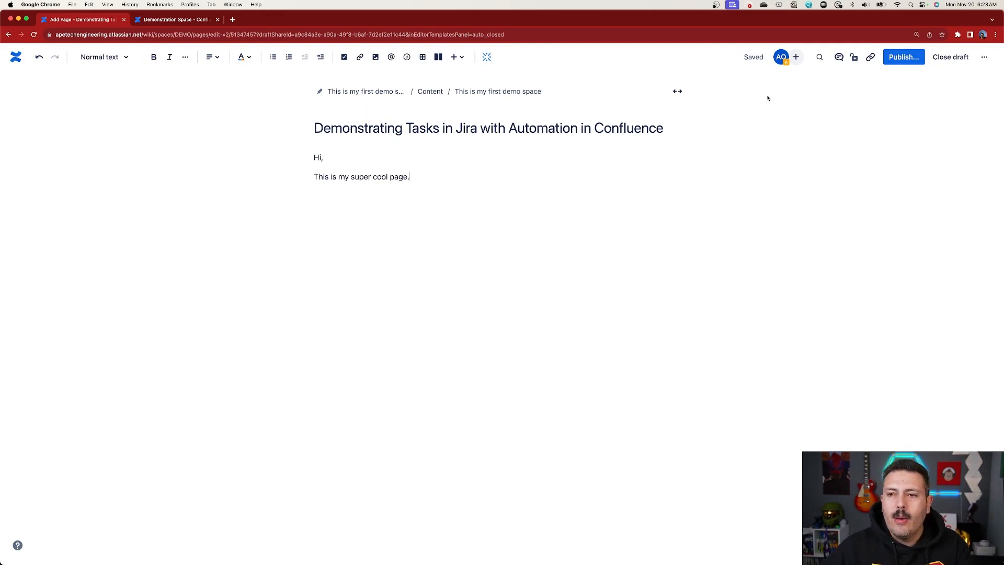
pyautogui.click(906, 58)
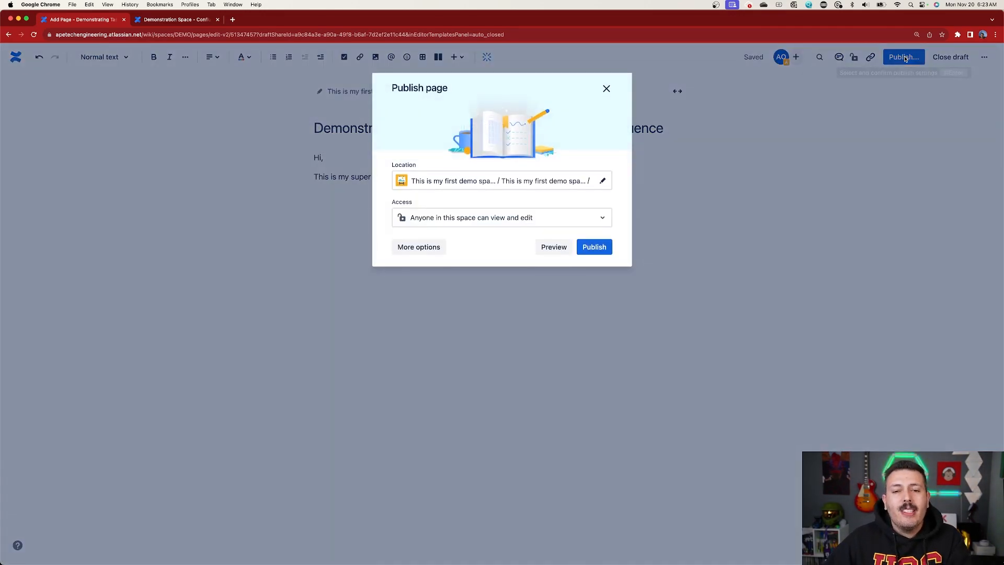
pyautogui.click(595, 247)
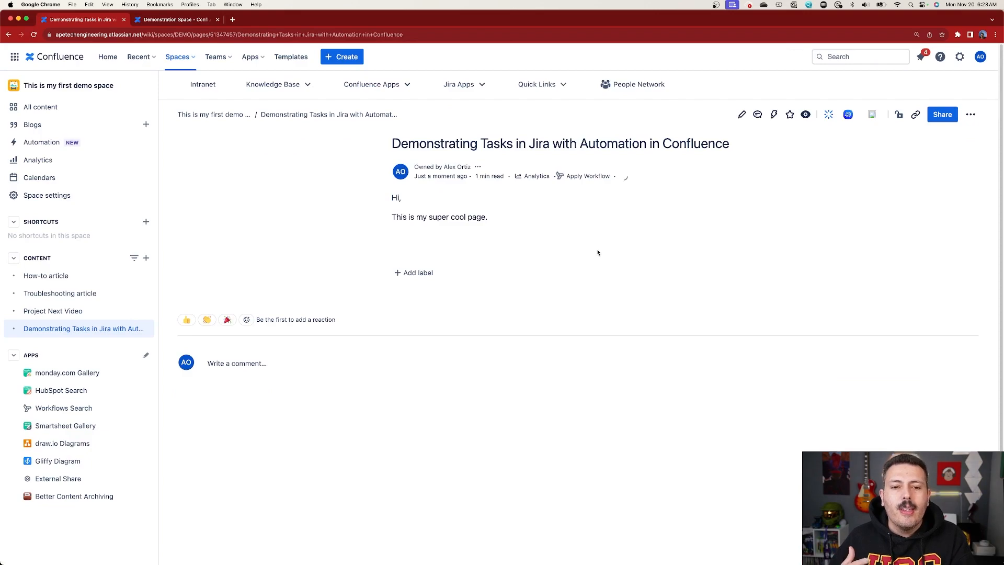
# Add an action item to the page mentioning its owner, reading "This is something that you need to finish by next week.", and update the page.
pyautogui.click(742, 116)
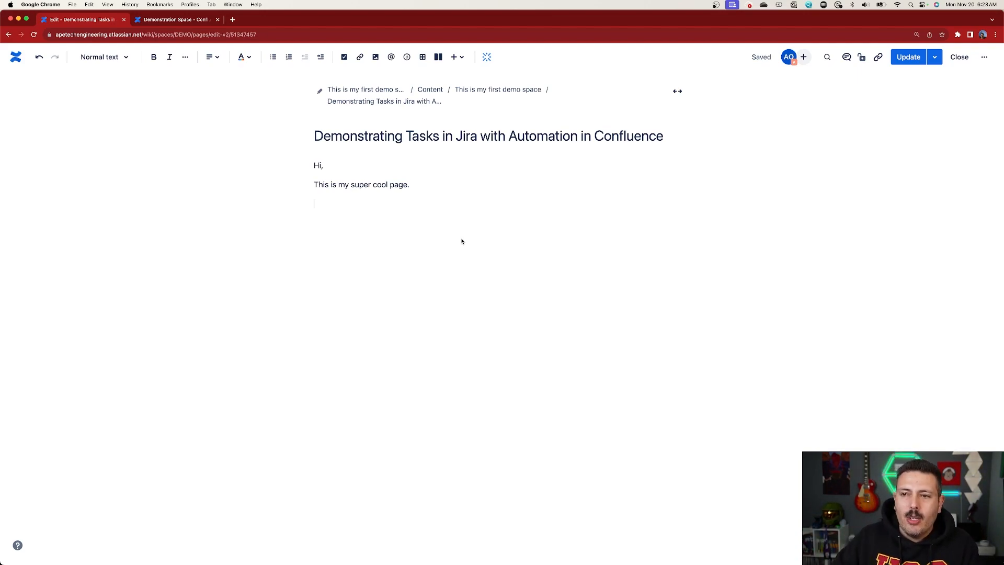
pyautogui.click(343, 57)
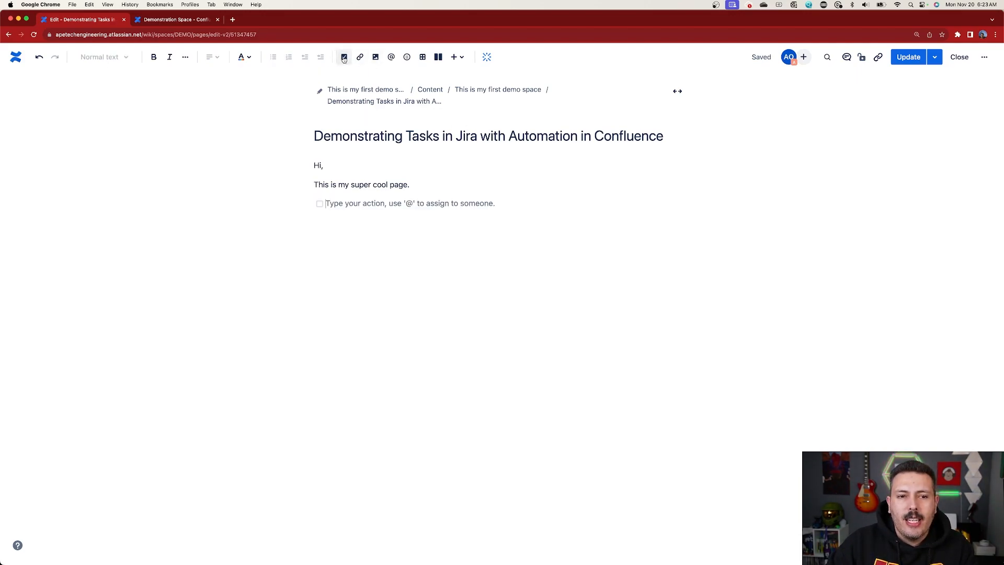
pyautogui.write('@alex')
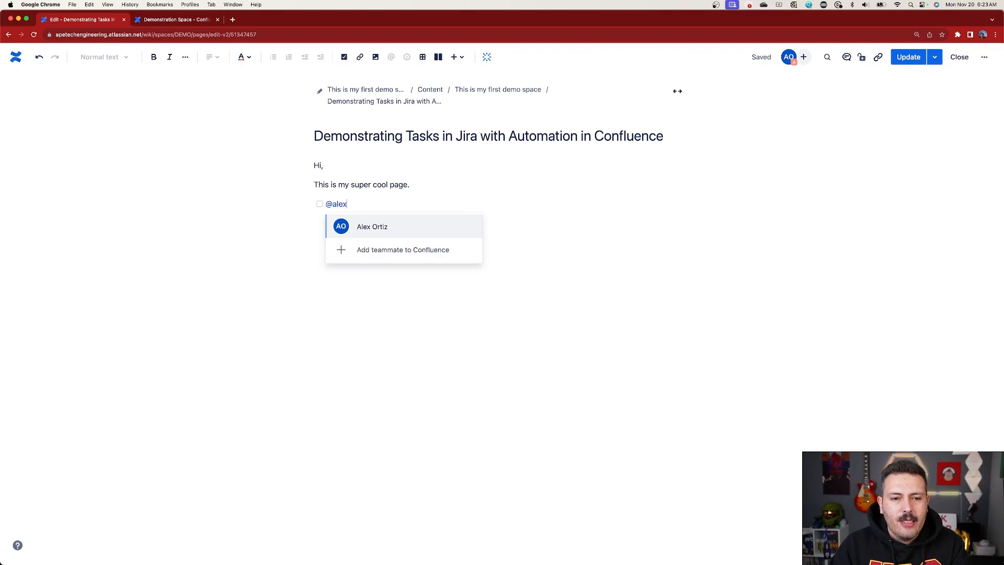
pyautogui.press('Return')
pyautogui.write('This is')
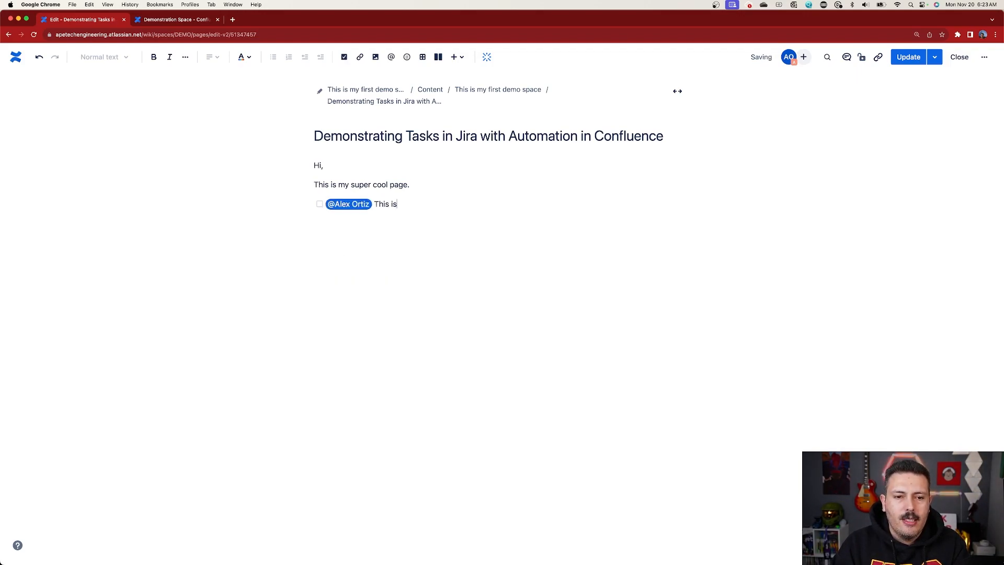
pyautogui.write(' is somet')
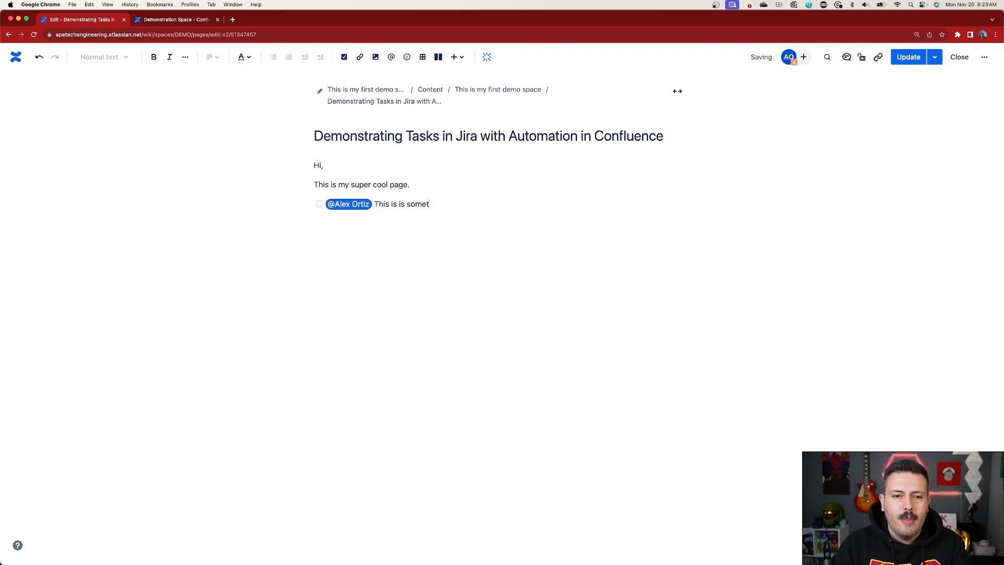
pyautogui.write('something that you need to finish by next week.')
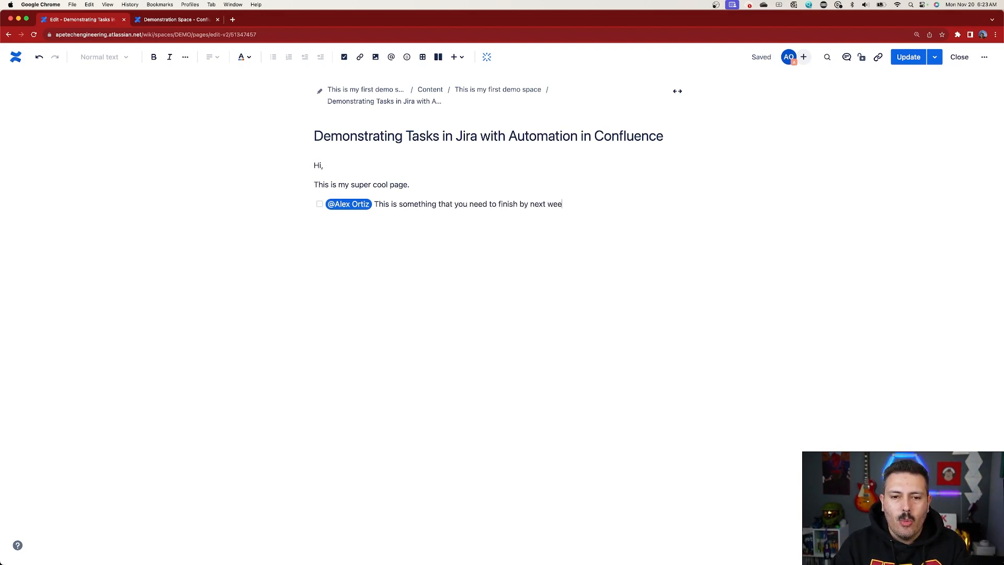
pyautogui.click(906, 59)
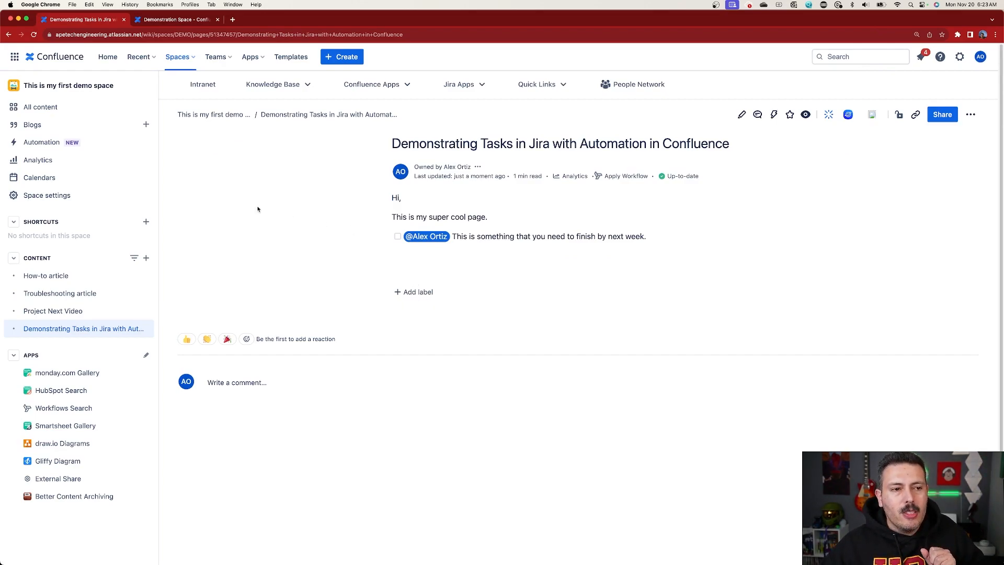
# Examine the details of the latest run in the audit log of the "Create Jira Task from Confluence Task" rule.
pyautogui.click(37, 141)
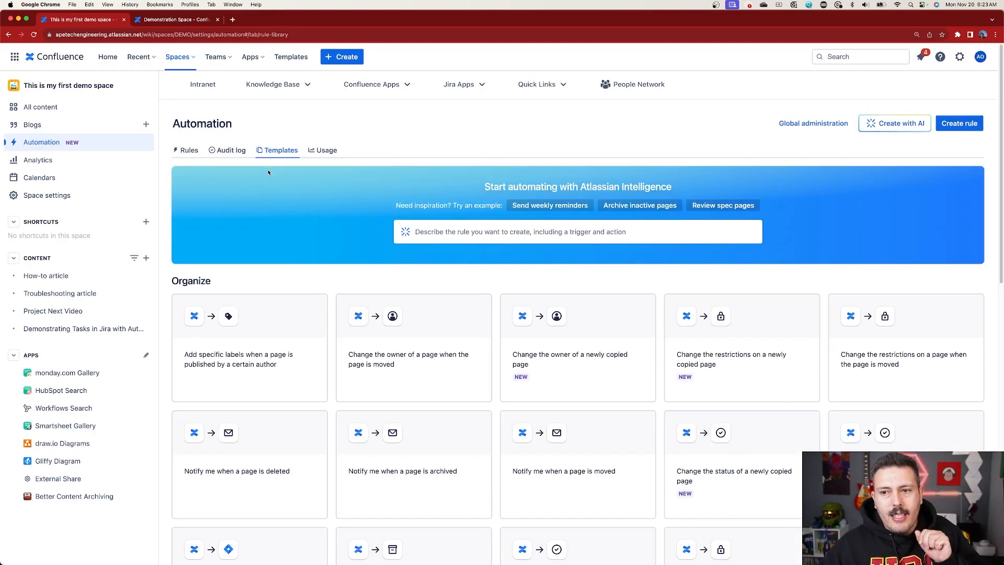
pyautogui.click(189, 151)
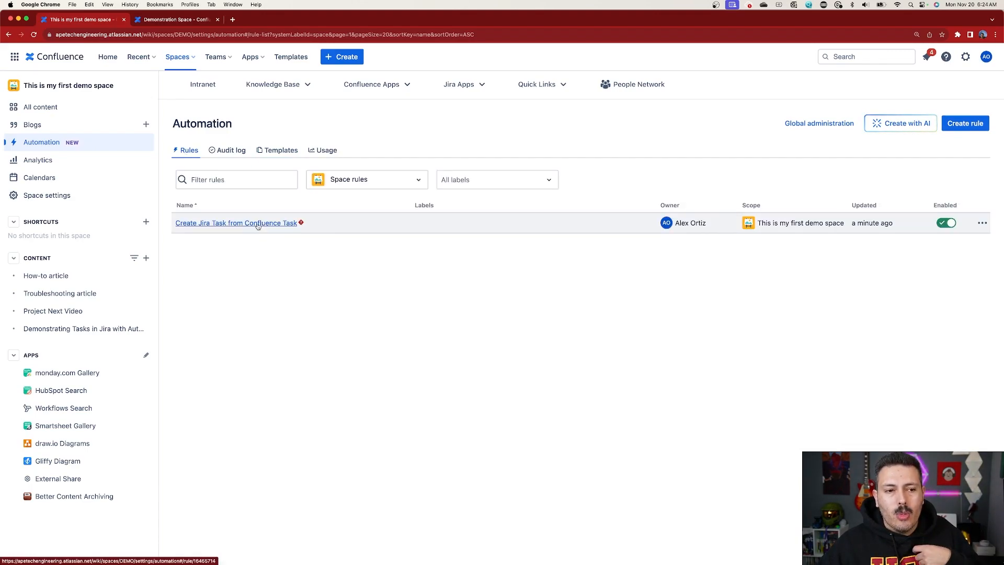
pyautogui.click(209, 223)
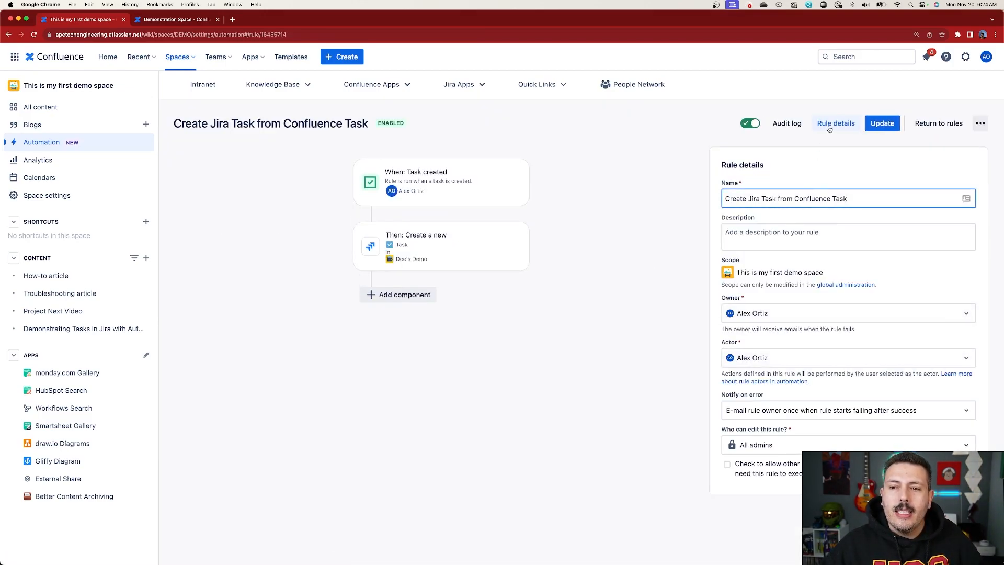
pyautogui.click(783, 127)
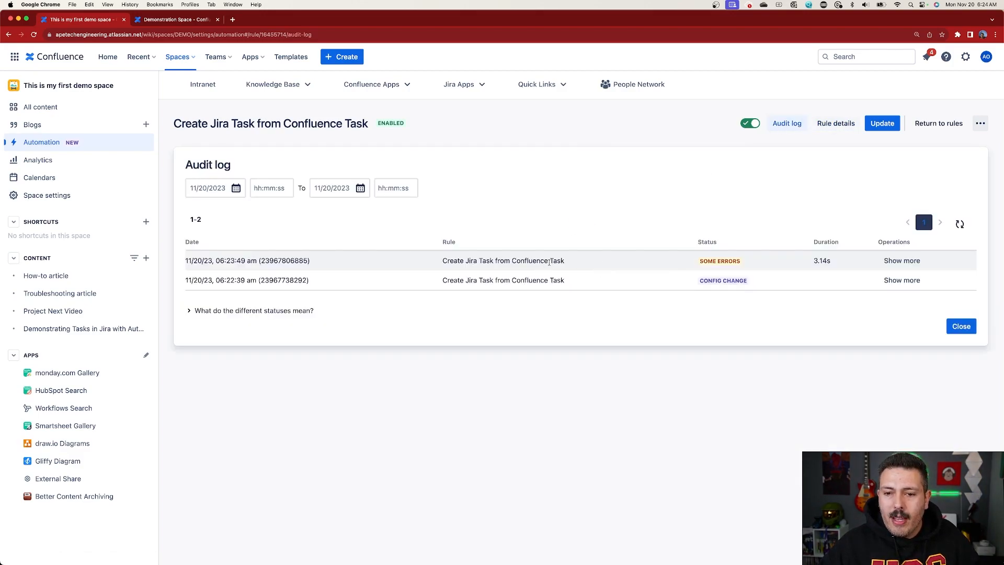
pyautogui.click(913, 263)
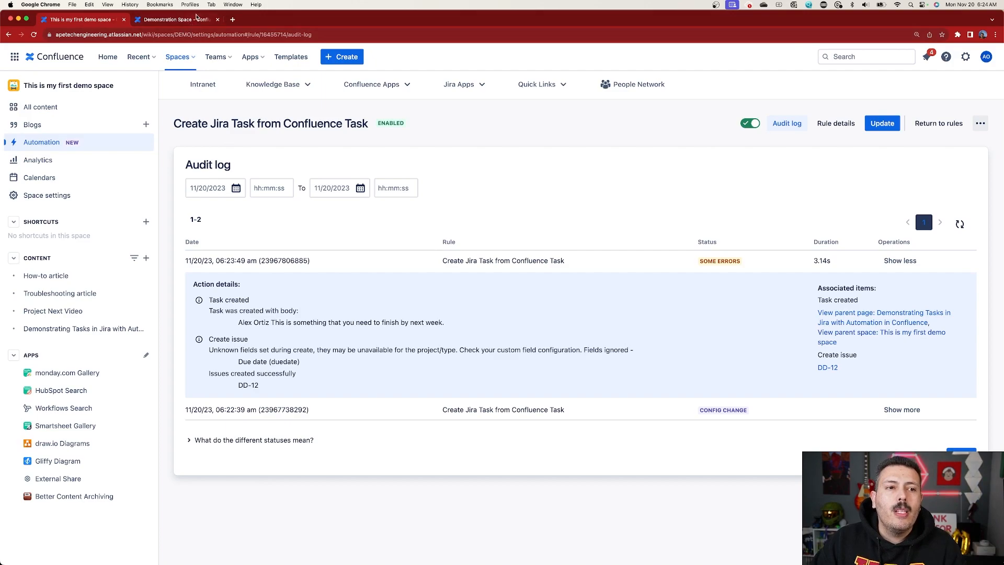
# Switch the Demonstration Space browser tab to Jira Software and open the Dee's Demo project.
pyautogui.click(196, 17)
pyautogui.click(15, 56)
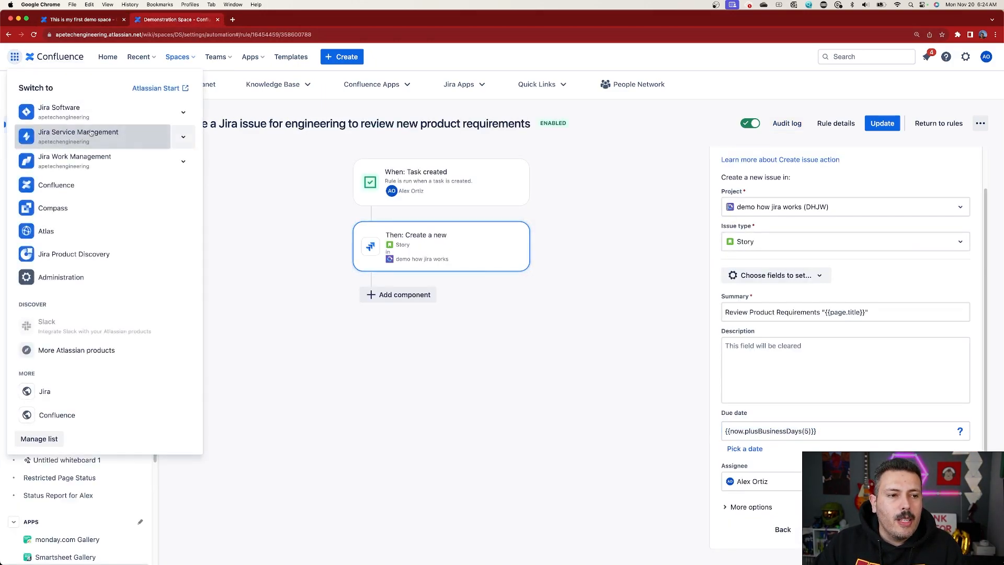
pyautogui.click(58, 111)
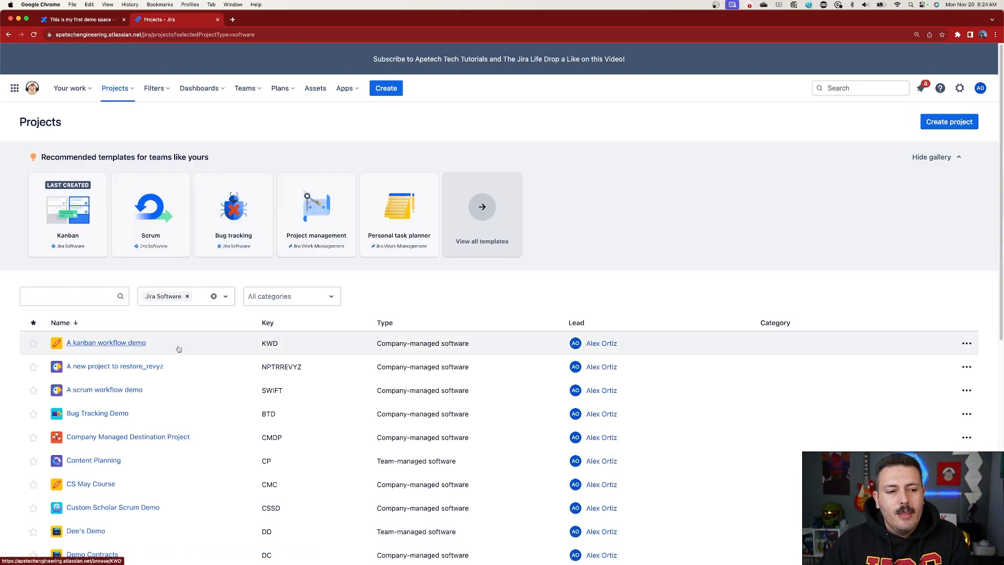
pyautogui.scroll(-2, 85, 481)
pyautogui.click(95, 484)
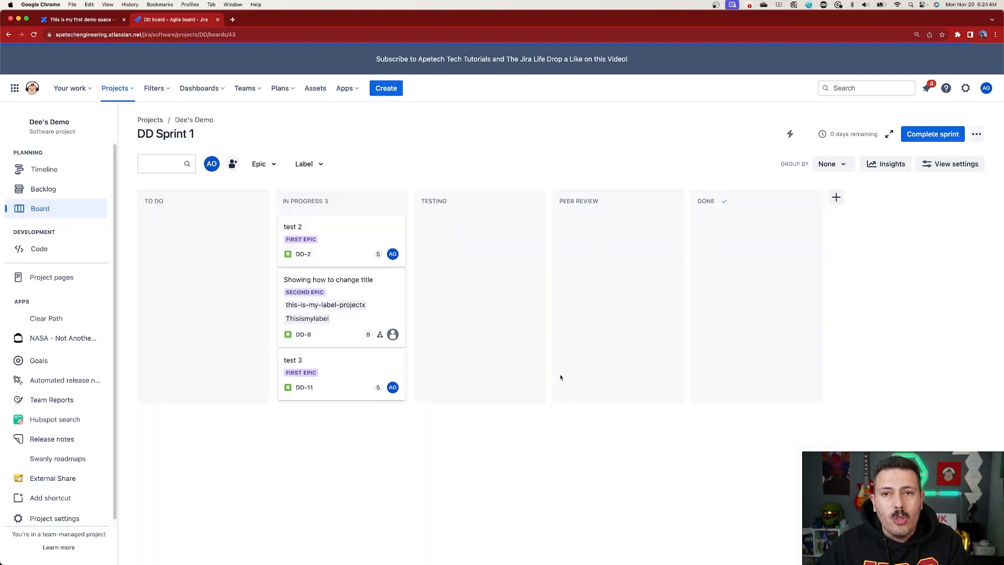
# Add the Due date field to the context fields of the project's Task issue type, between Sprint and Story point estimate, and save the changes.
pyautogui.scroll(-1, 57, 471)
pyautogui.click(56, 513)
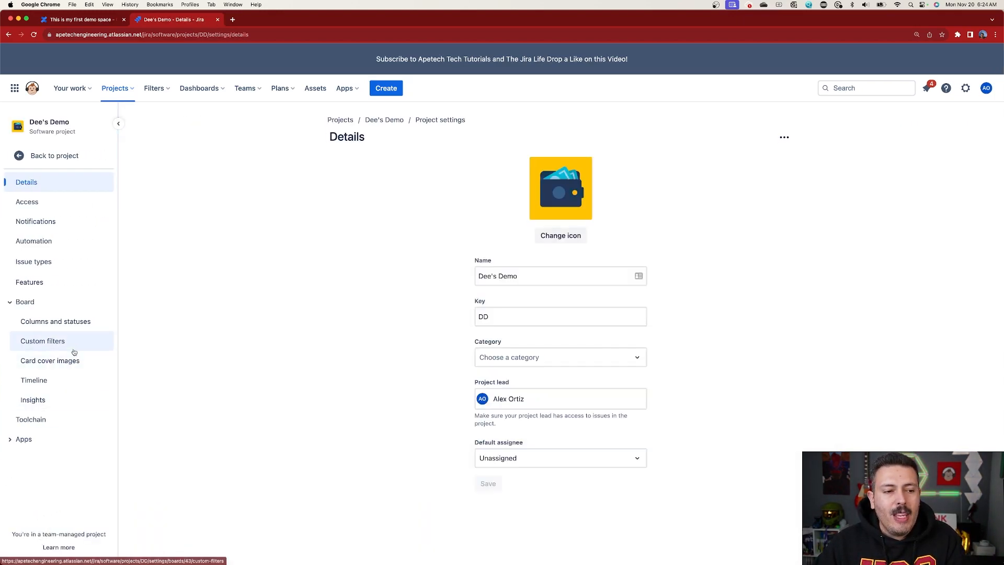
pyautogui.click(59, 262)
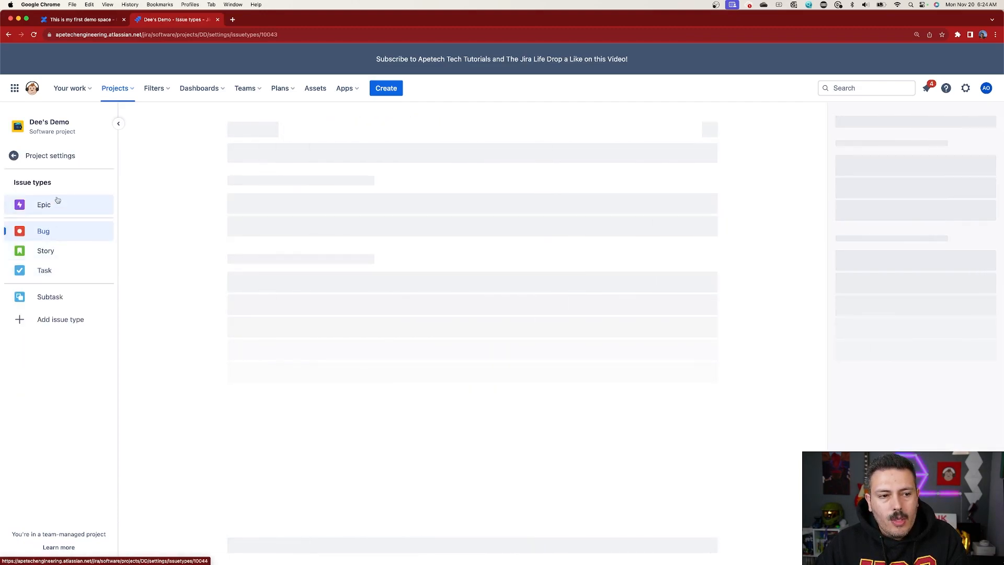
pyautogui.click(50, 271)
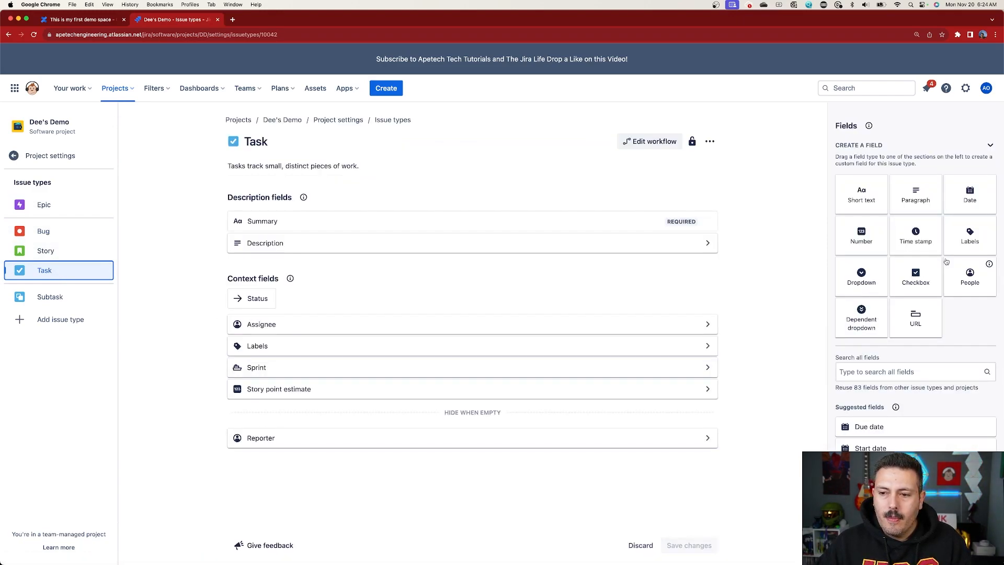
pyautogui.moveTo(870, 426); pyautogui.dragTo(335, 399)
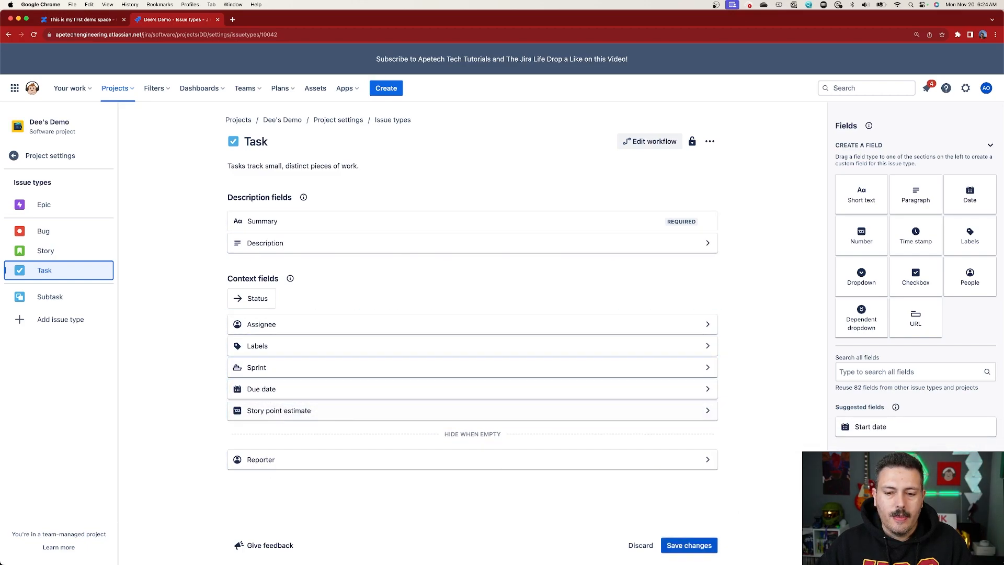
pyautogui.click(699, 547)
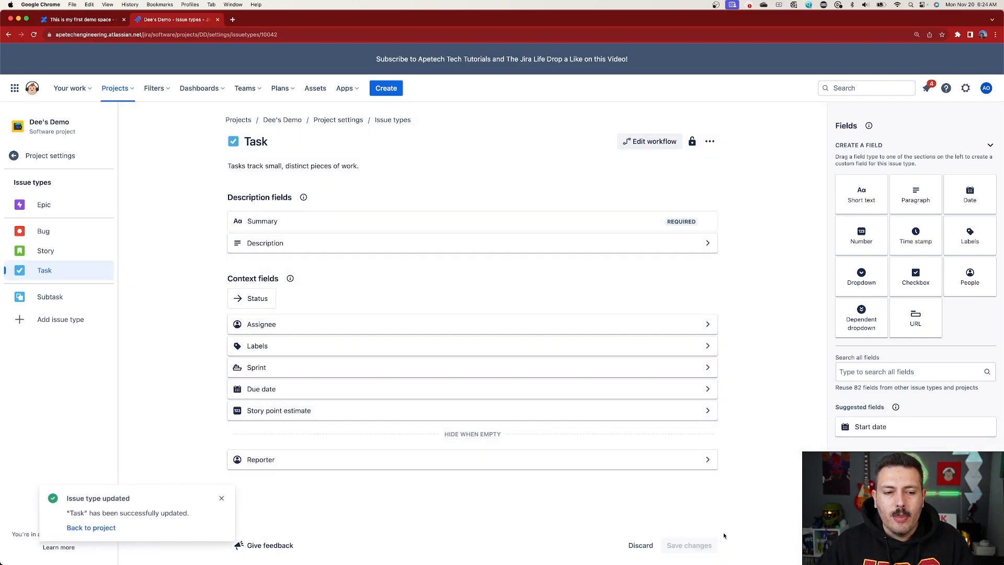
# On the Confluence page "Demonstrating Tasks in Jira with Automation in Confluence", add an action item mentioning its owner, reading "Trying it again.", and update the page.
pyautogui.click(80, 19)
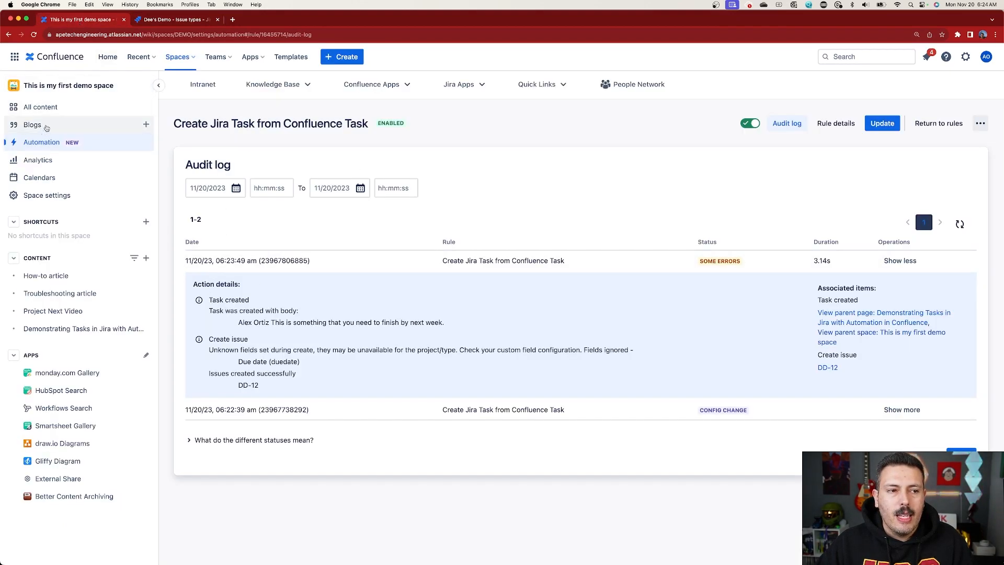
pyautogui.click(61, 330)
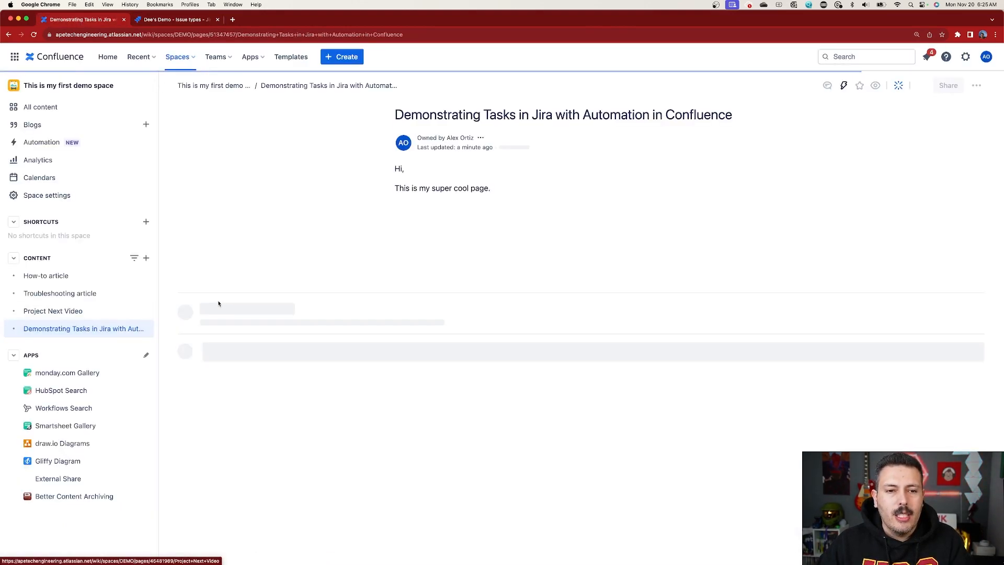
pyautogui.click(743, 143)
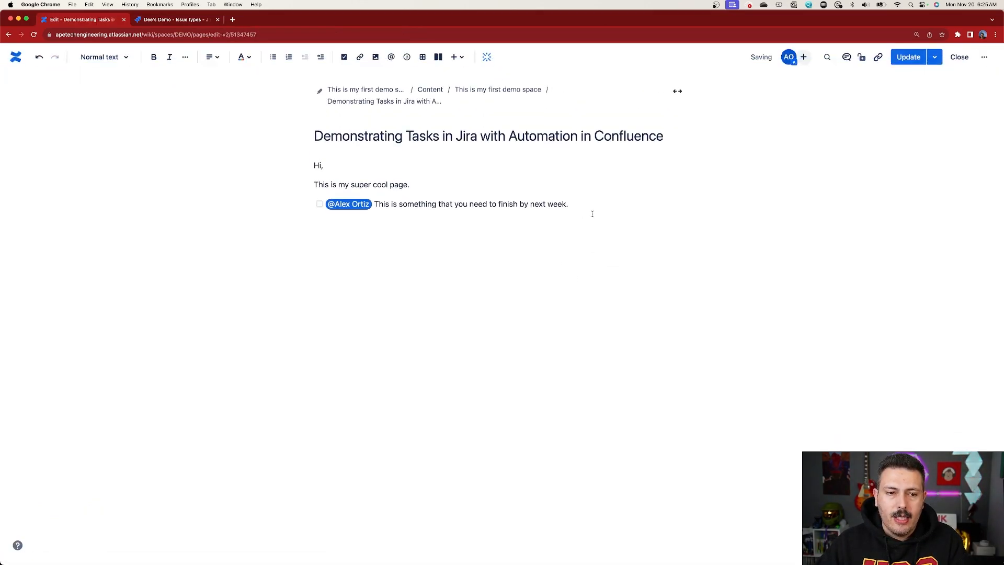
pyautogui.click(344, 58)
pyautogui.write('@alex')
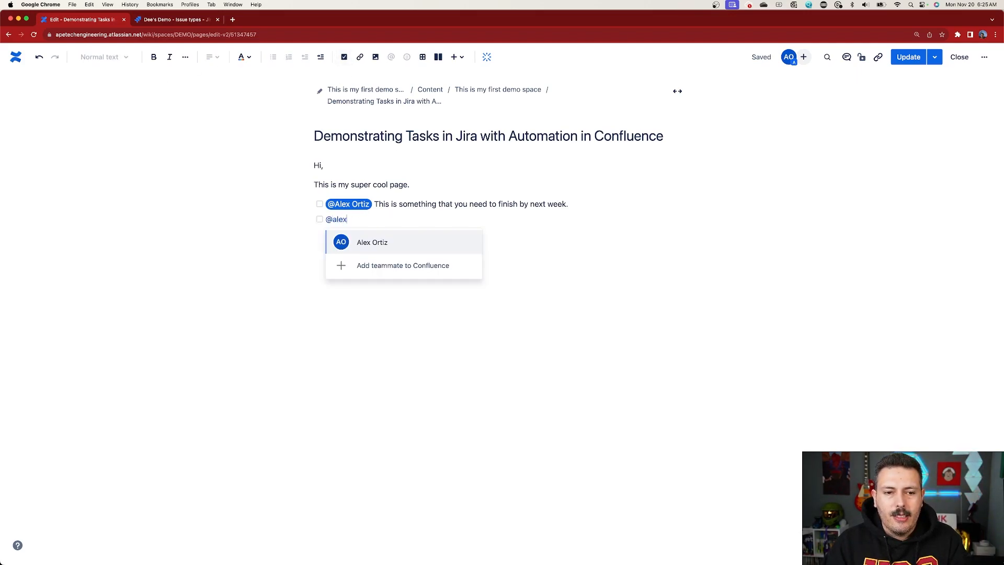
pyautogui.press('Return')
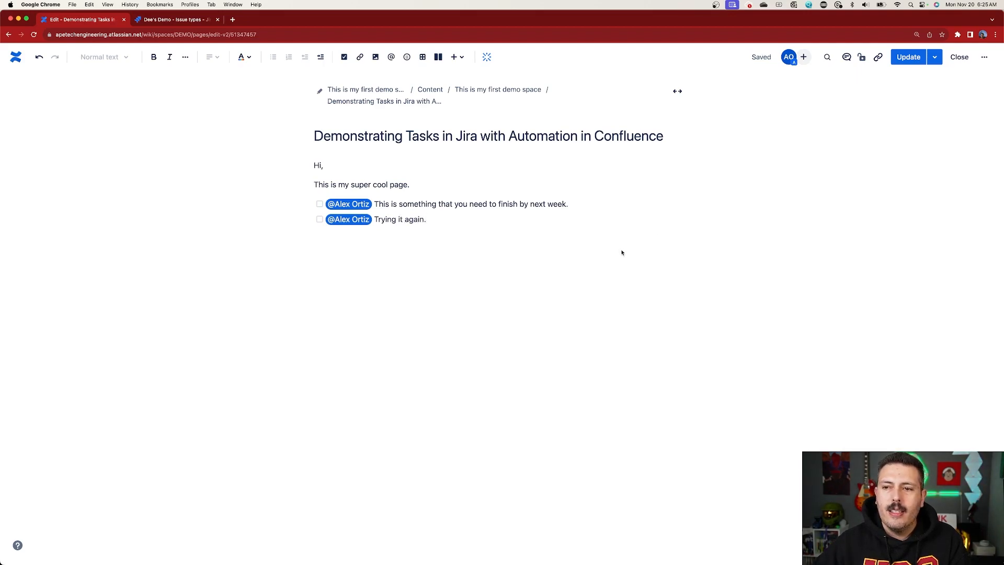
pyautogui.click(905, 62)
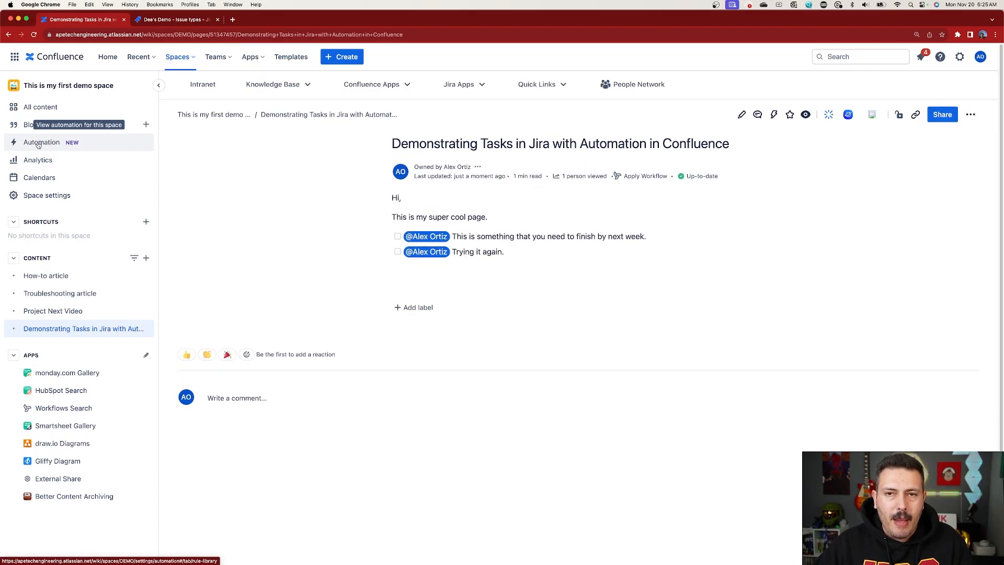
# Check the audit log of the space's "Create Jira Task from Confluence Task" automation rule for the latest run.
pyautogui.click(37, 143)
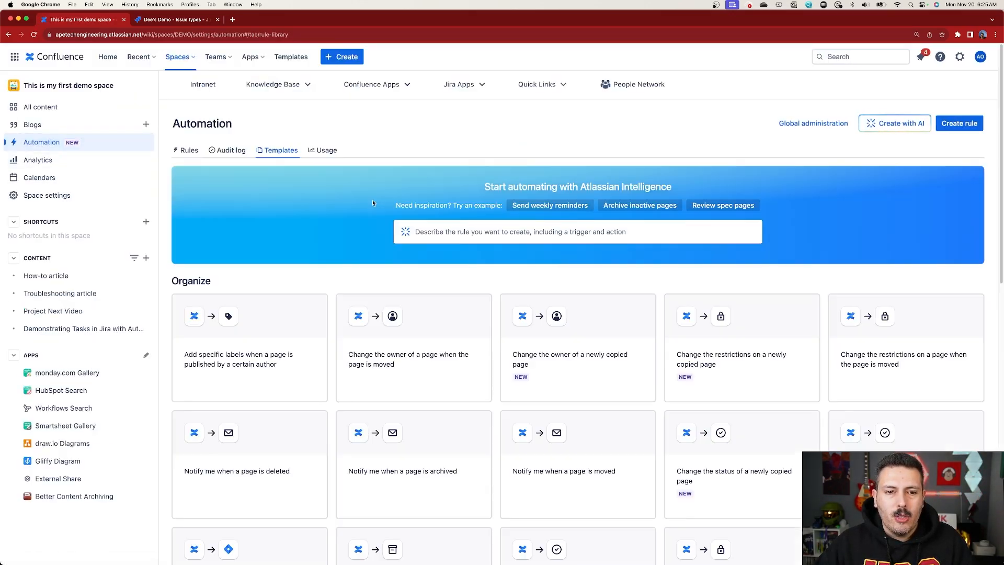
pyautogui.click(186, 151)
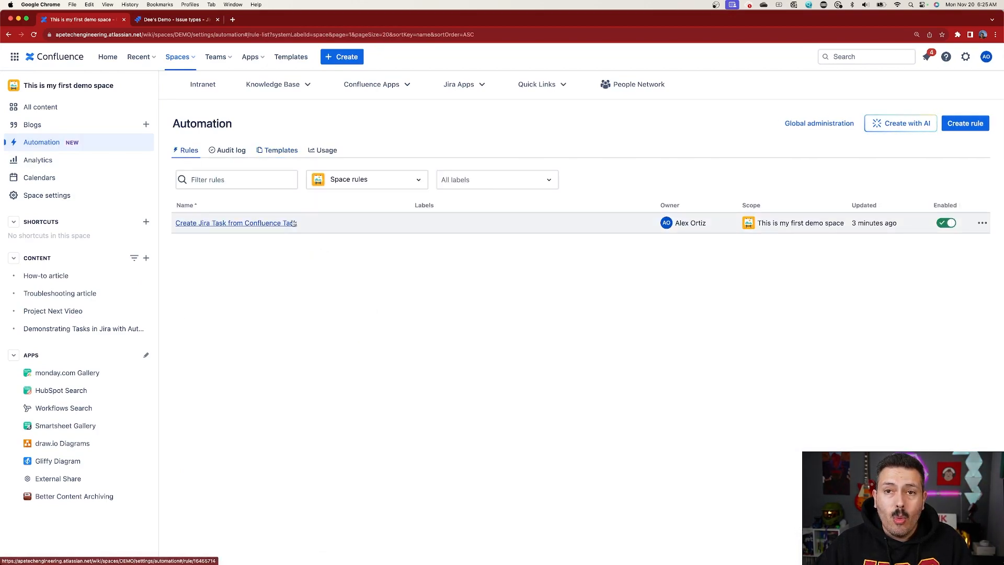
pyautogui.click(242, 224)
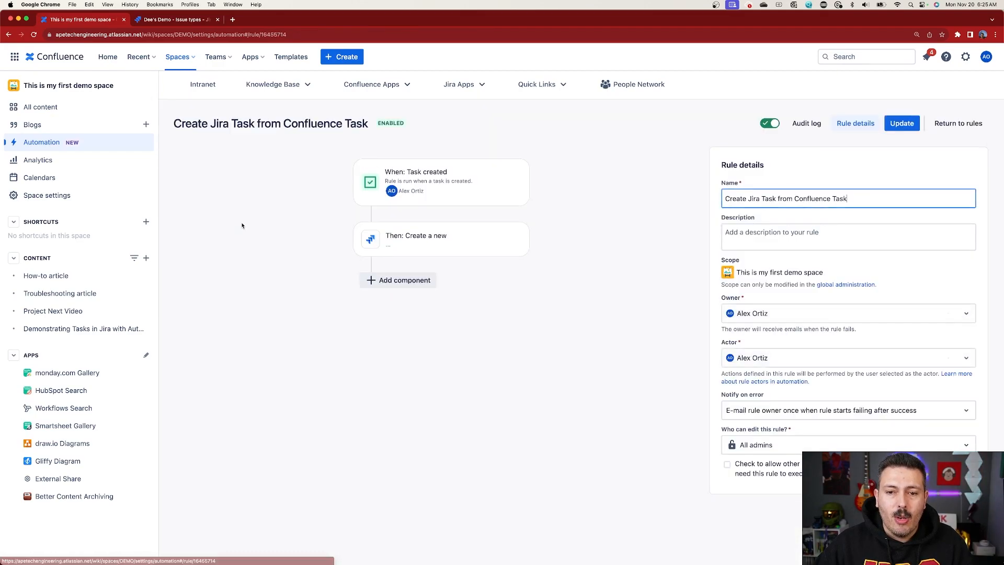
pyautogui.click(788, 124)
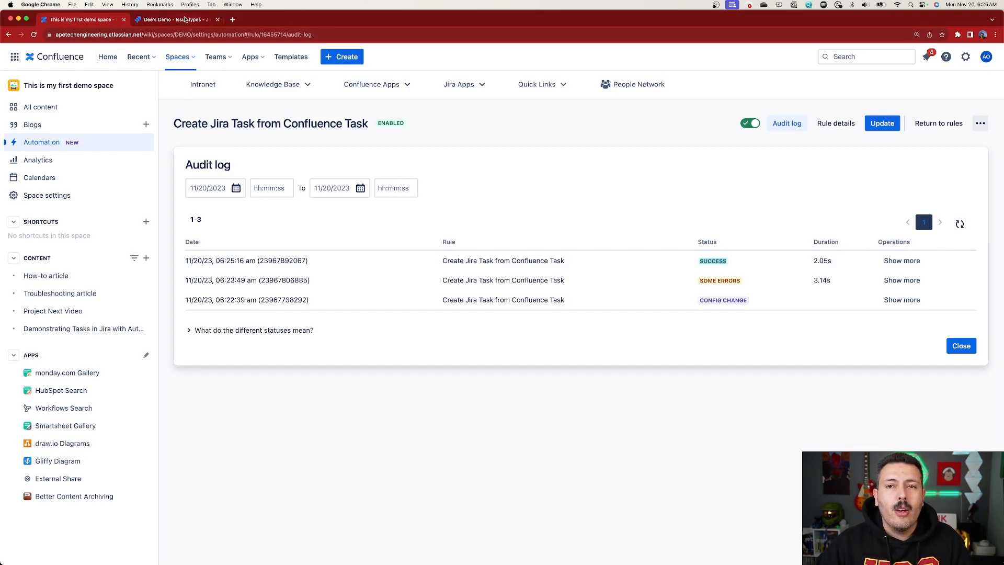
# Switch to Jira and open the backlog of the Dee's Demo project with its Backlog section expanded.
pyautogui.click(185, 19)
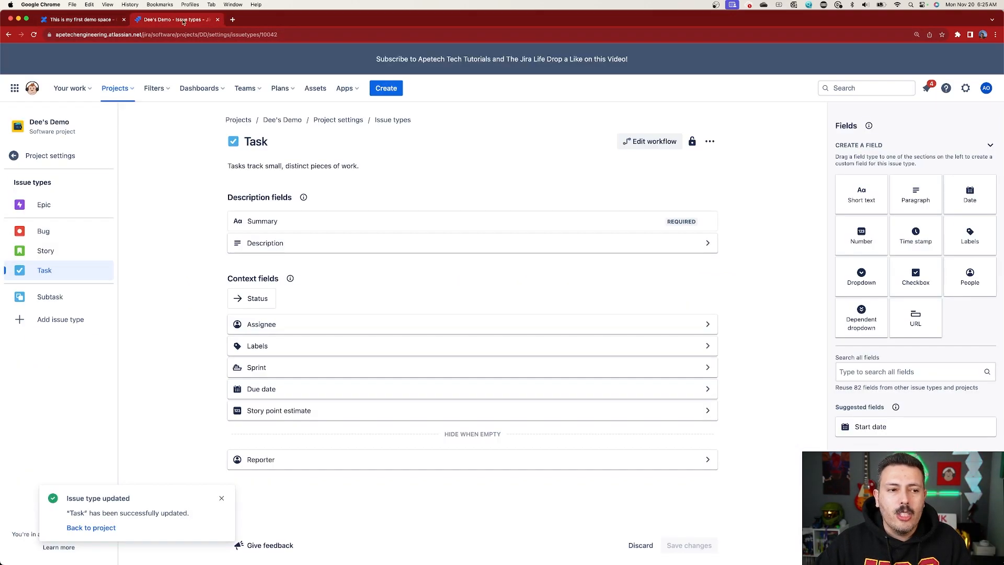
pyautogui.click(50, 156)
pyautogui.click(49, 156)
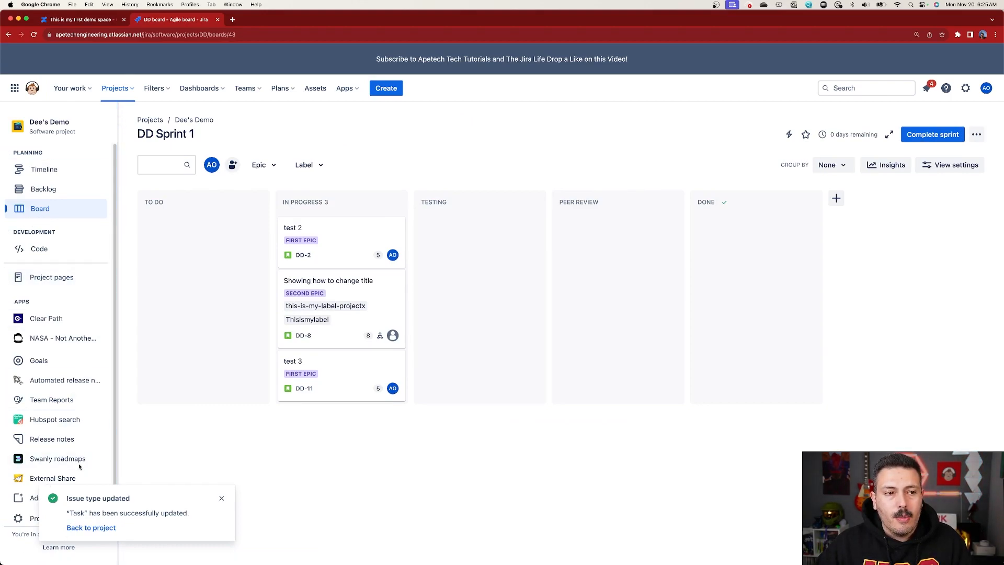
pyautogui.click(59, 188)
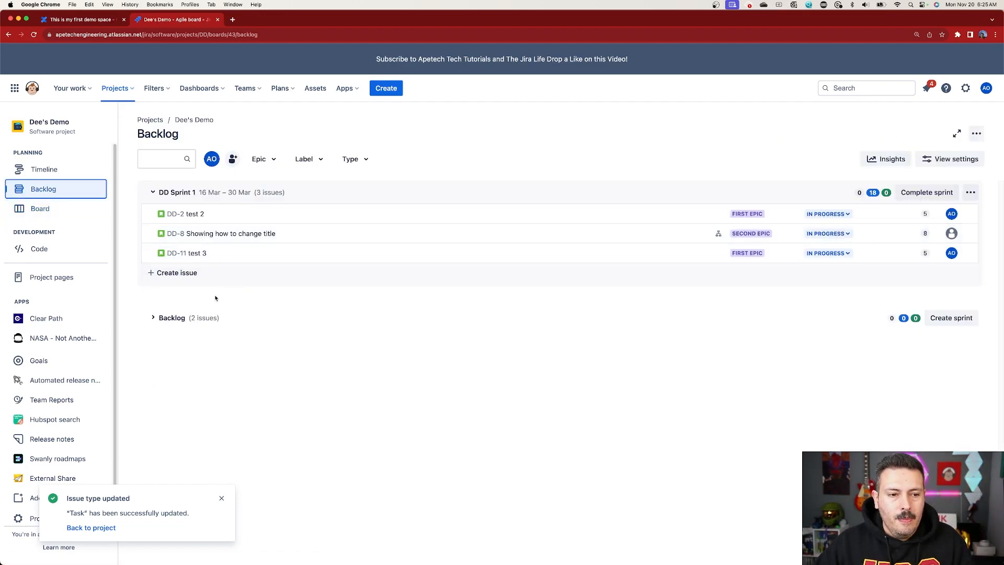
pyautogui.click(152, 318)
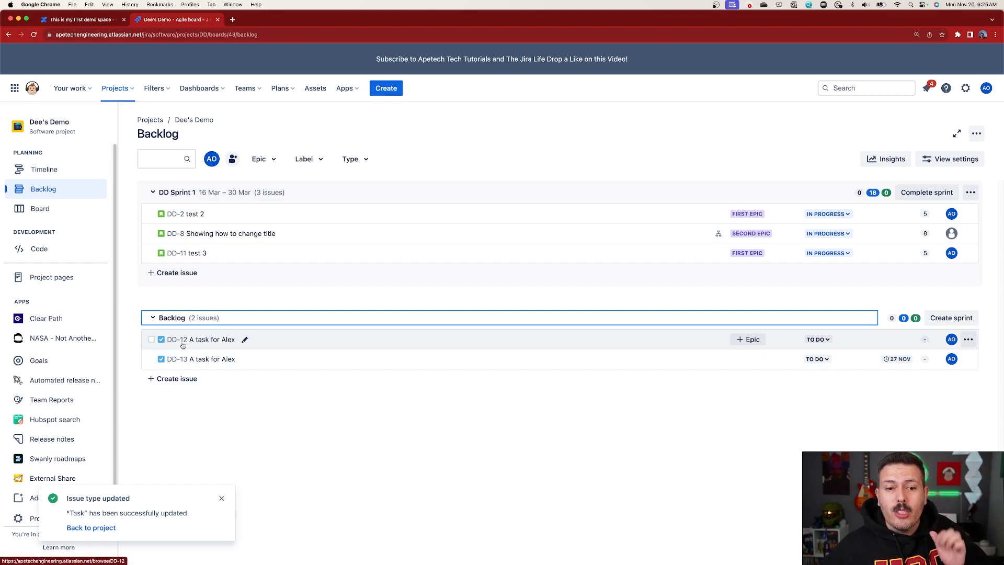
# Examine the due dates in the details of backlog tasks DD-12 and DD-13.
pyautogui.click(305, 341)
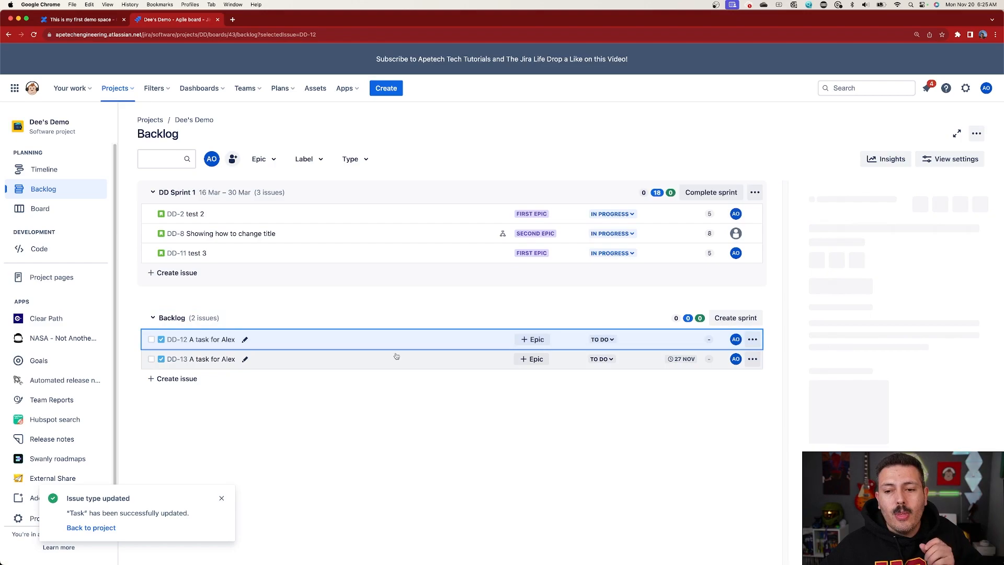
pyautogui.scroll(-1, 898, 403)
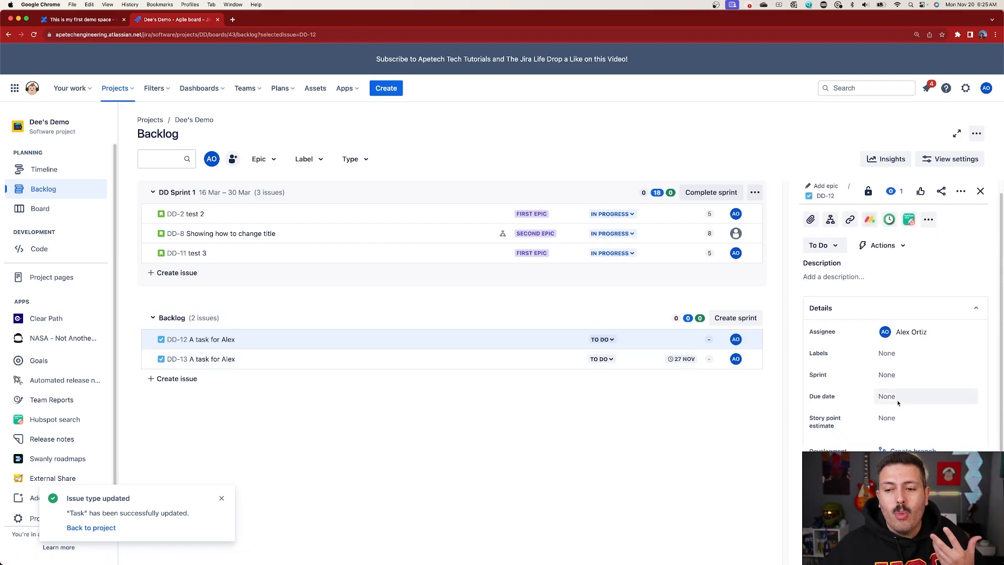
pyautogui.click(304, 361)
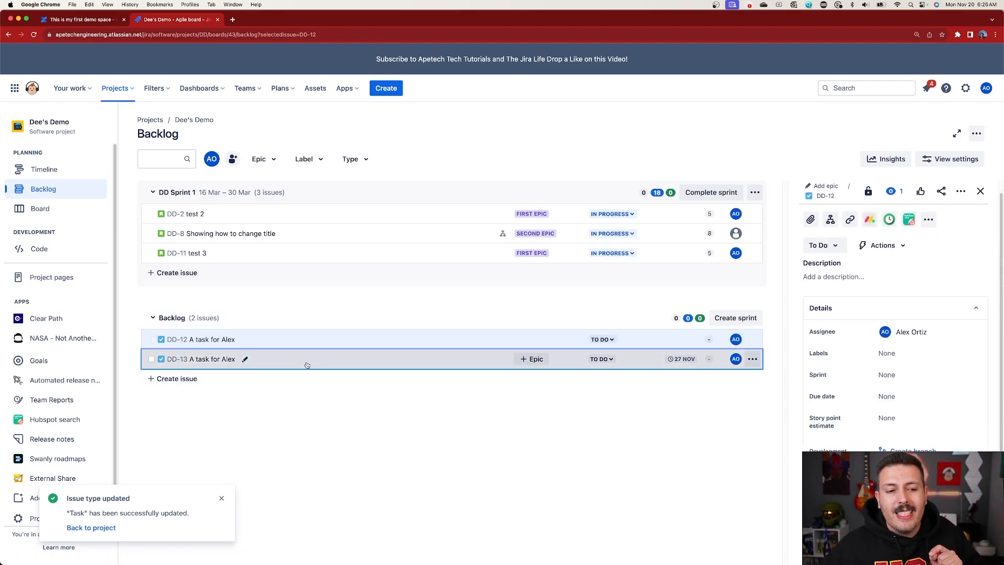